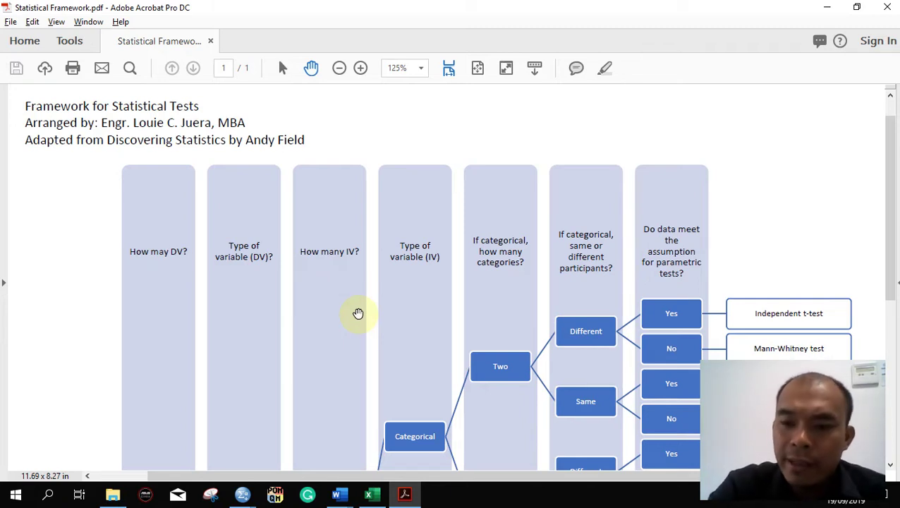
Switch to the Dependent t-test Word document showing the Product A vs Product B framework
scroll(358, 314, "down", 2)
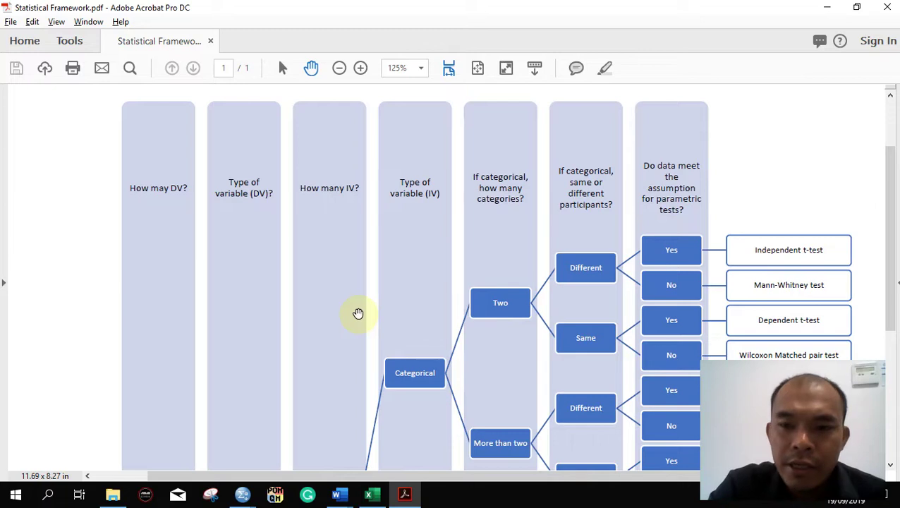
scroll(359, 313, "right", 1)
scroll(358, 313, "down", 1)
scroll(358, 313, "right", 2)
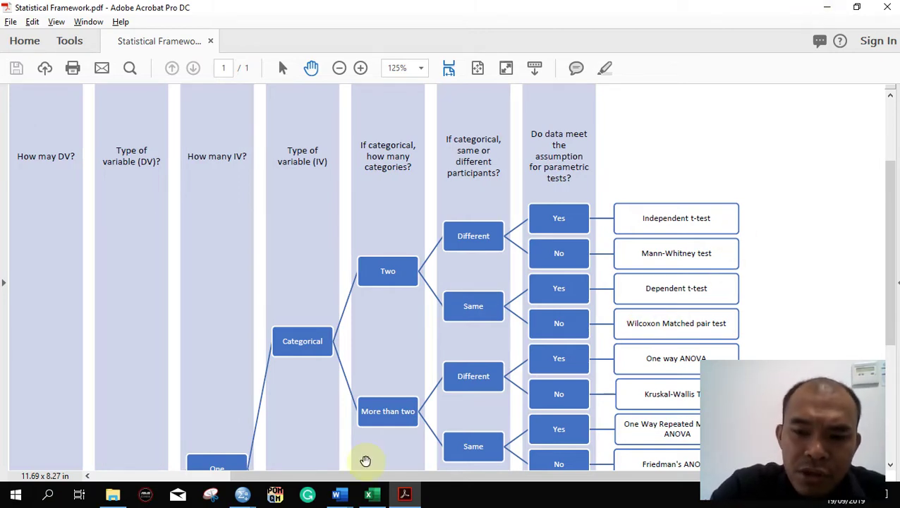
mouse_move(342, 498)
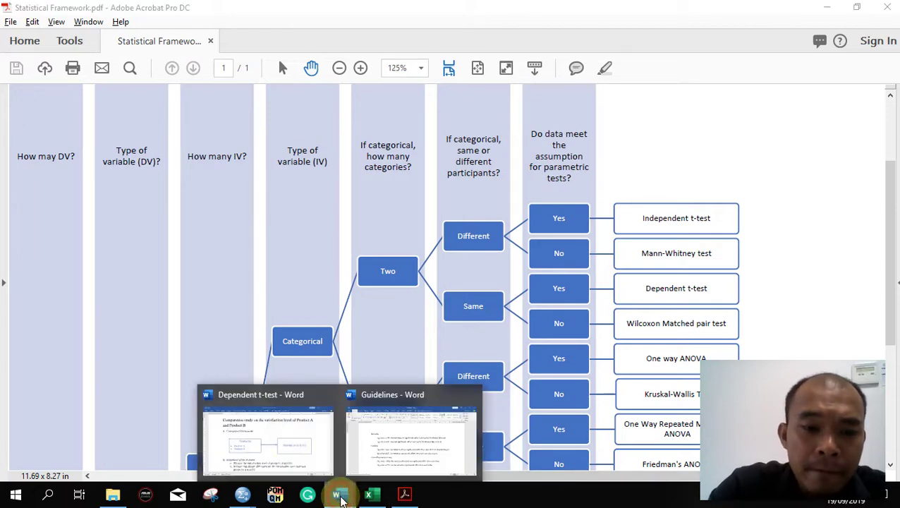
left_click(271, 439)
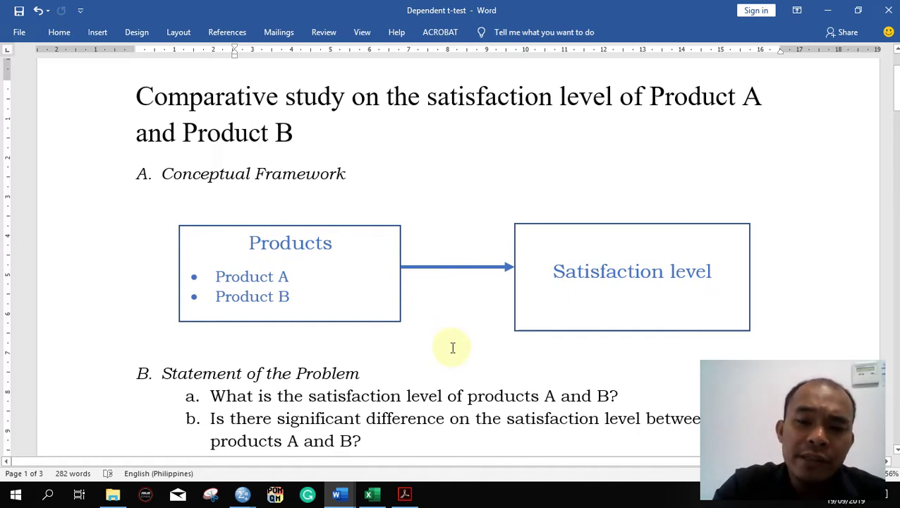
Bring the statistical tests flowchart back up in Acrobat and scroll through it alongside the write-up
mouse_move(408, 496)
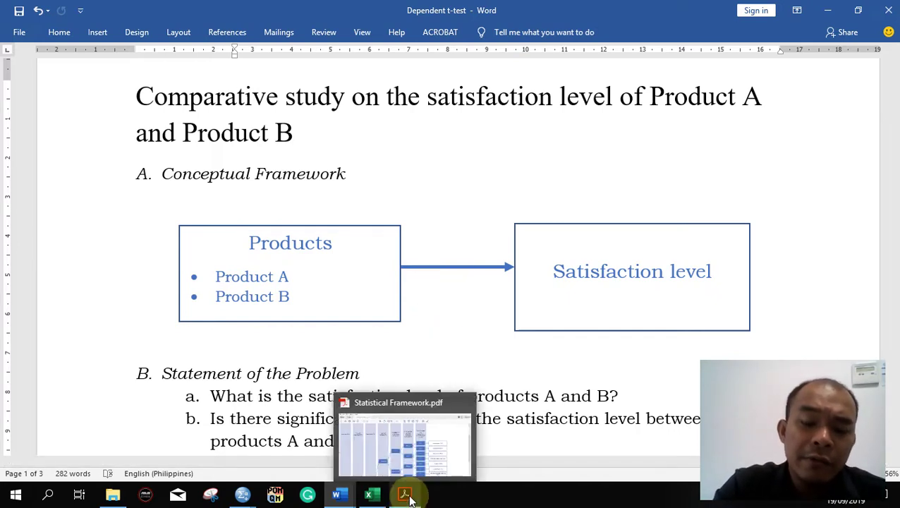
left_click(408, 496)
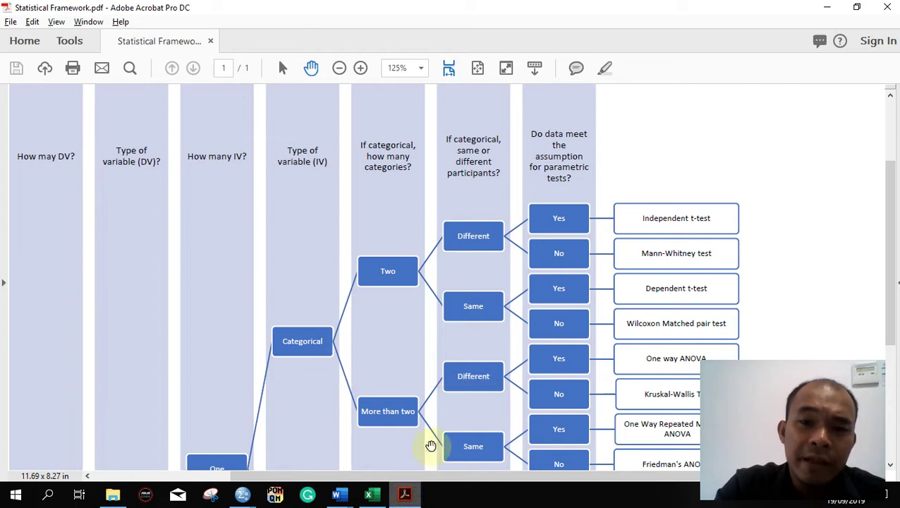
scroll(385, 289, "down", 3)
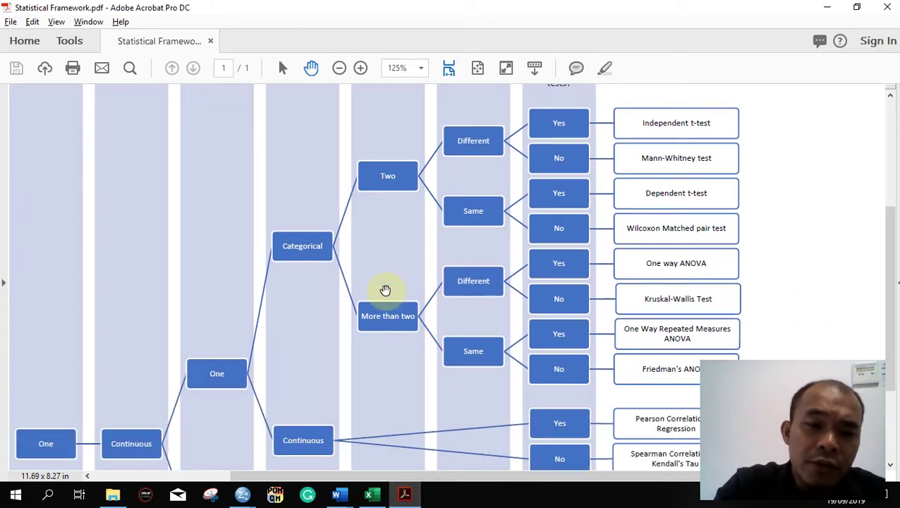
scroll(241, 311, "left", 5)
scroll(244, 311, "up", 1)
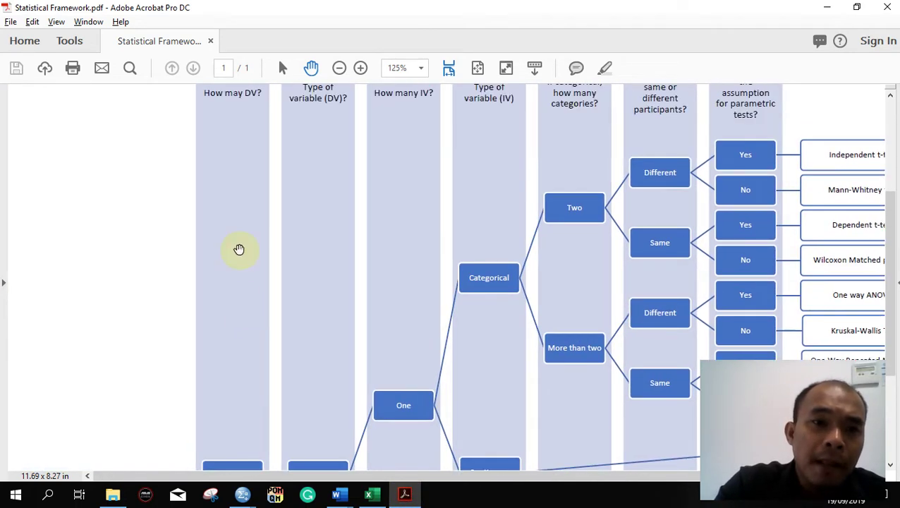
scroll(249, 193, "down", 1)
key("alt+Tab")
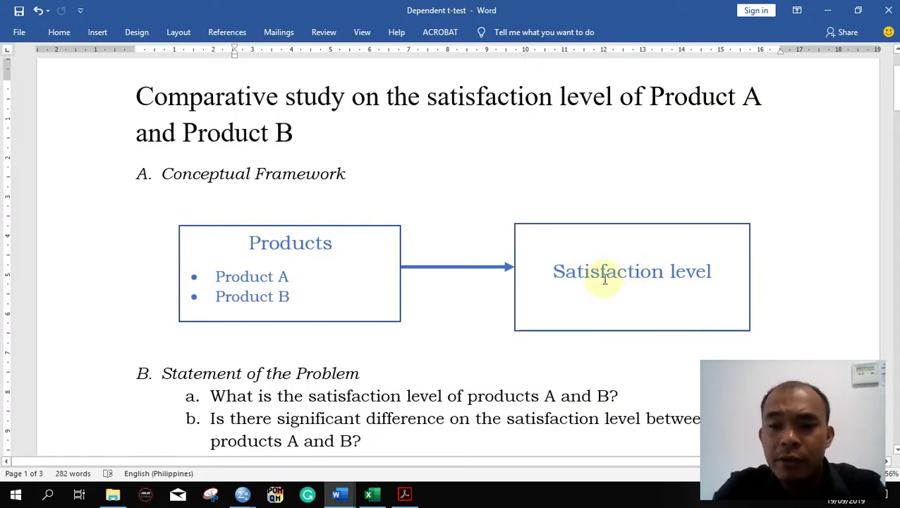
key("alt+Tab")
scroll(295, 376, "up", 3)
scroll(295, 376, "down", 3)
scroll(322, 444, "up", 2)
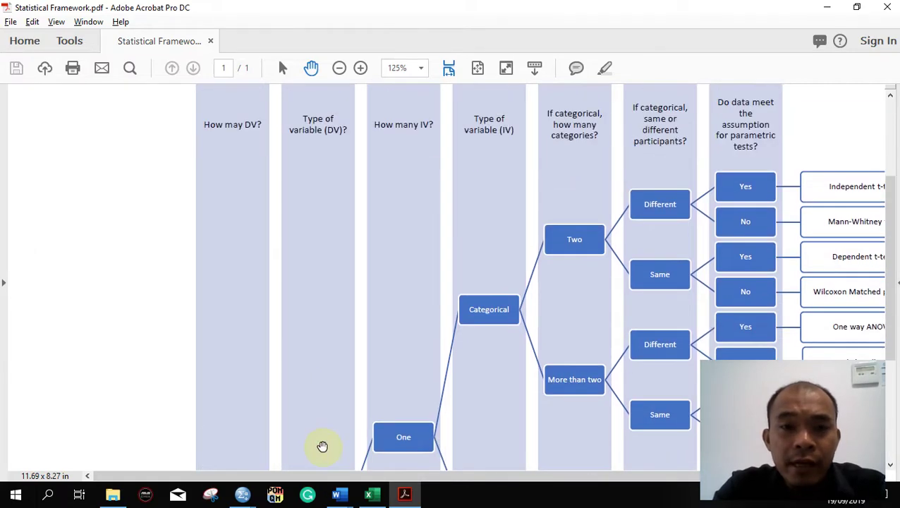
Select the word Products in the Word framework and compare it with the flowchart
key("alt+Tab")
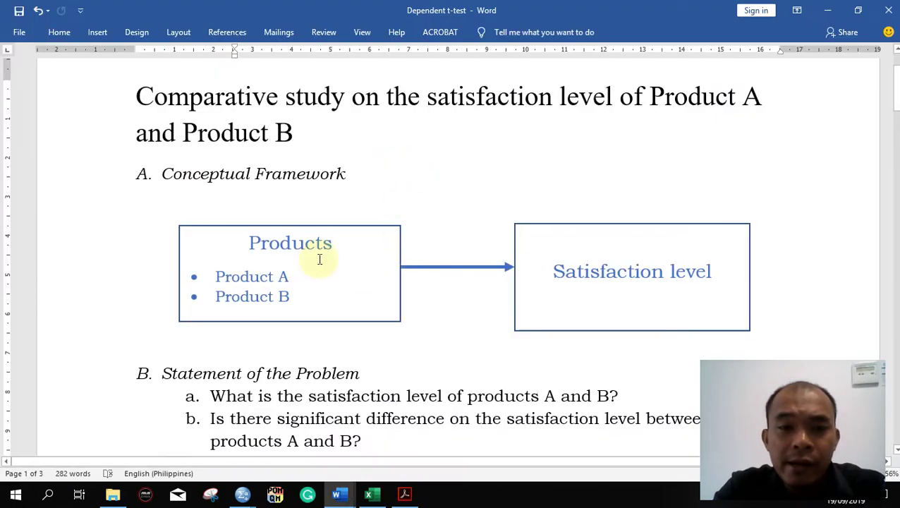
double_click(275, 240)
key("alt+Tab")
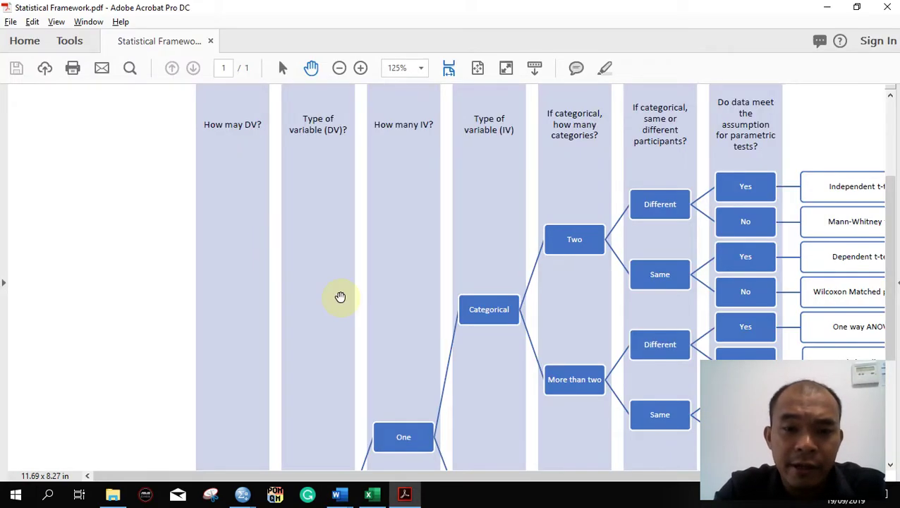
scroll(454, 353, "down", 2)
scroll(454, 353, "up", 2)
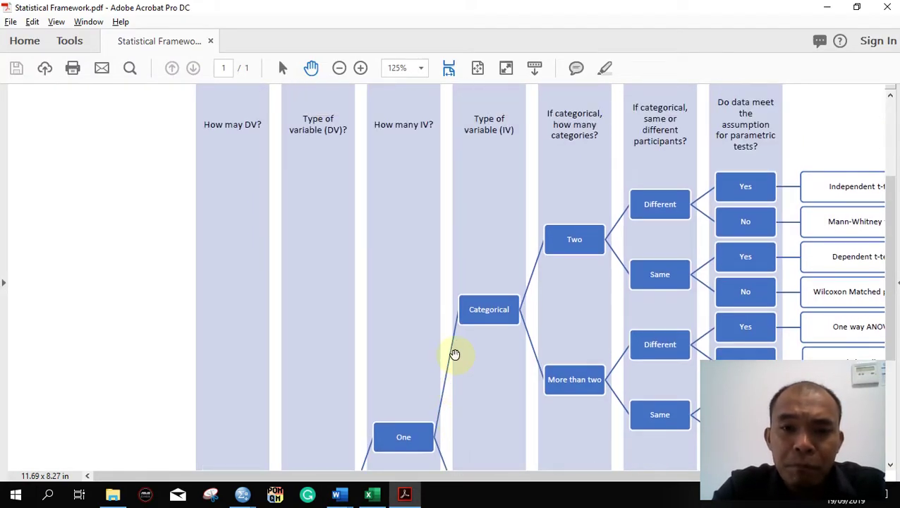
scroll(466, 258, "down", 1)
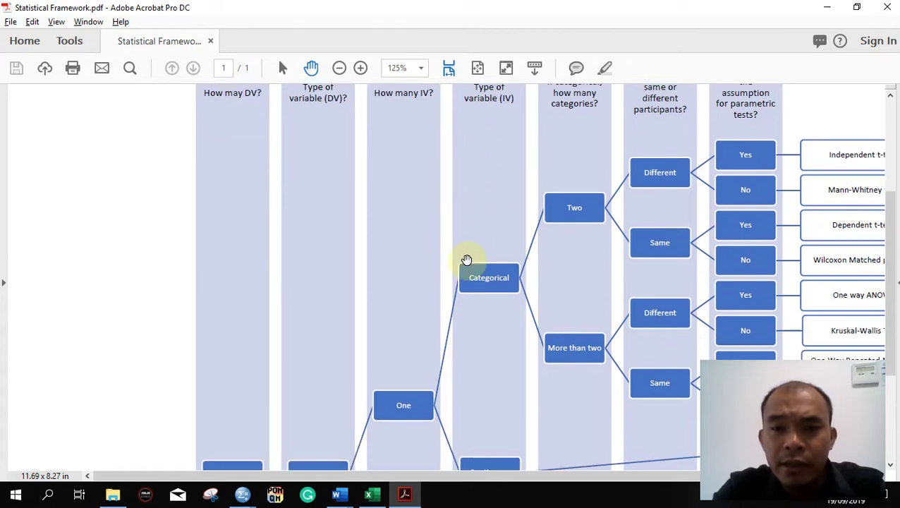
scroll(466, 258, "down", 2)
key("alt+Tab")
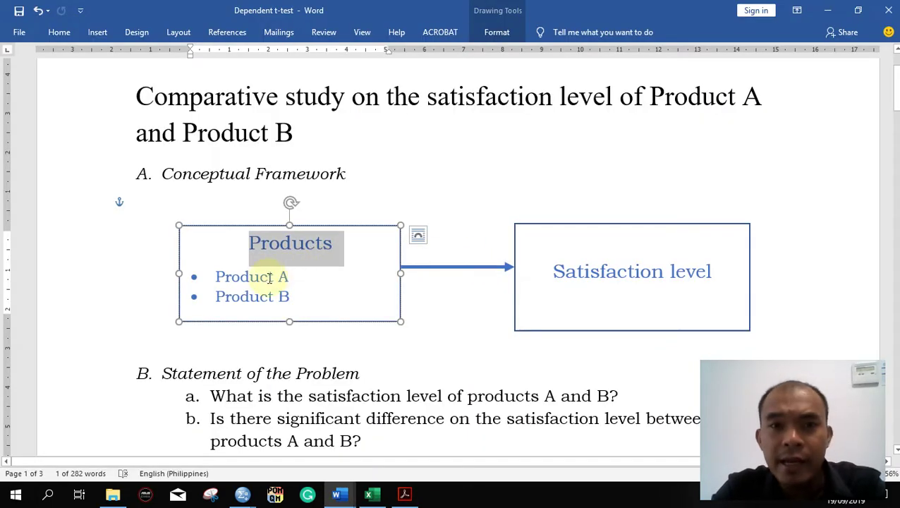
Place the cursor after Product A, then follow the flowchart's two-category, same-participants branch
key("alt+Tab")
scroll(476, 226, "up", 2)
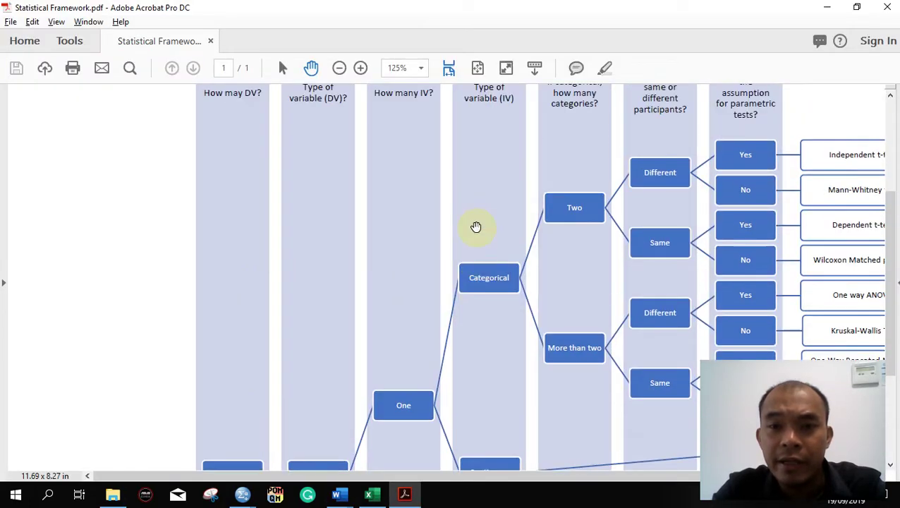
scroll(476, 226, "up", 2)
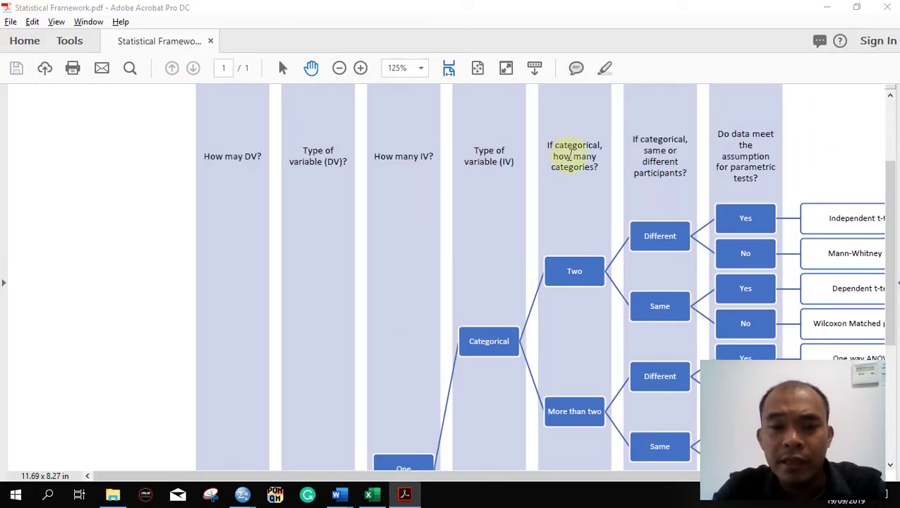
key("alt+Tab")
left_click(300, 276)
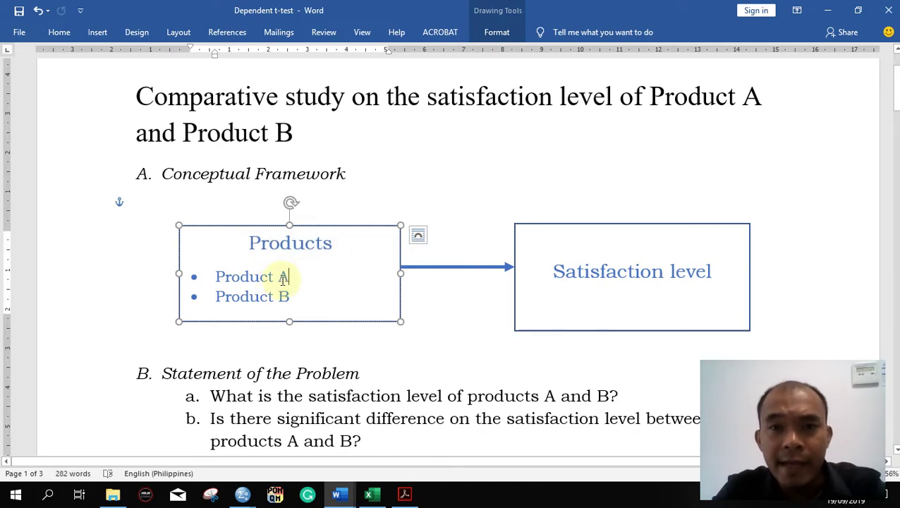
key("alt+Tab")
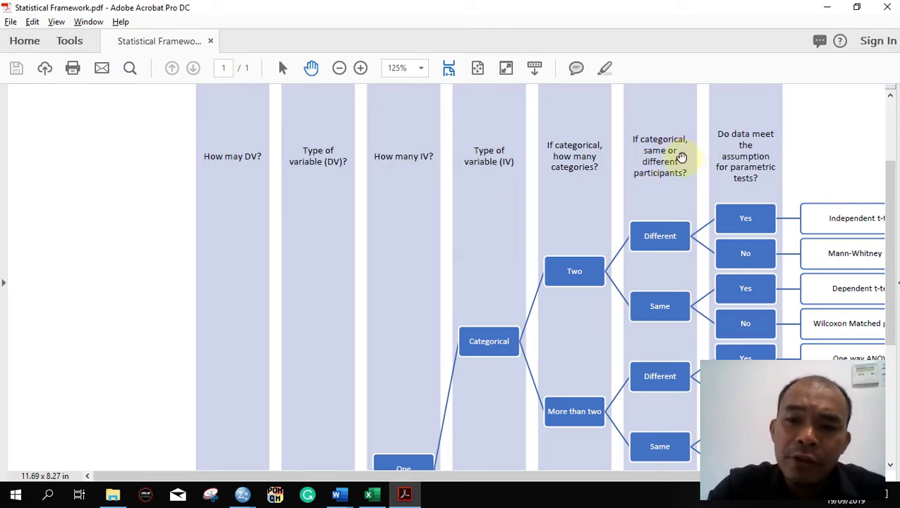
scroll(569, 201, "right", 3)
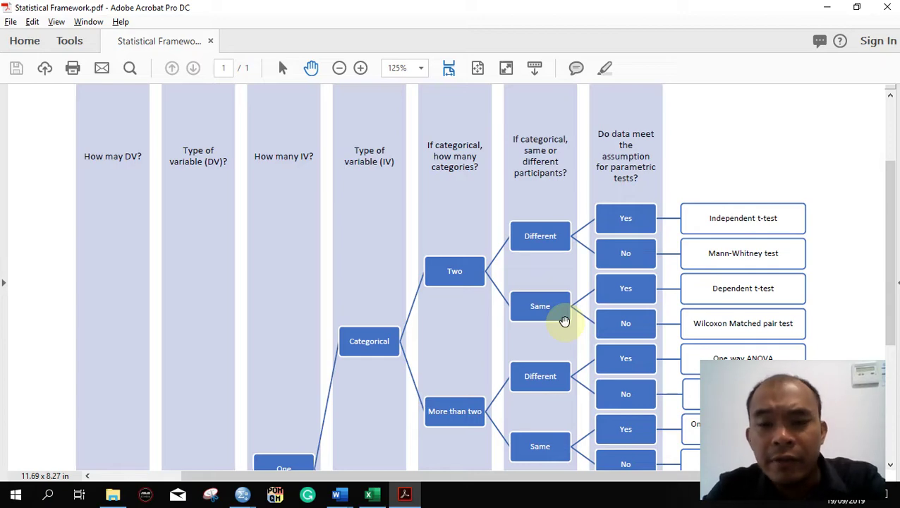
key("alt+Tab")
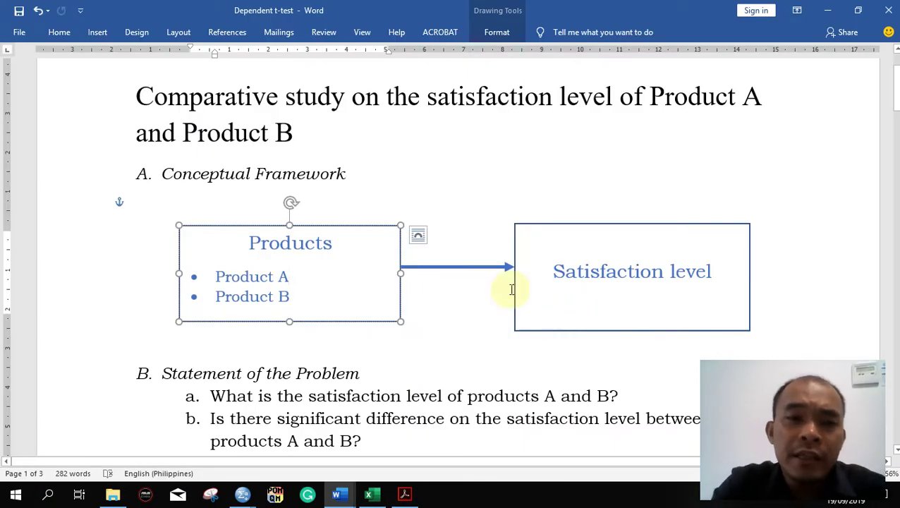
Highlight Product A and Product B in the Products box, then bring up the Paired1 Excel workbook
left_click(354, 203)
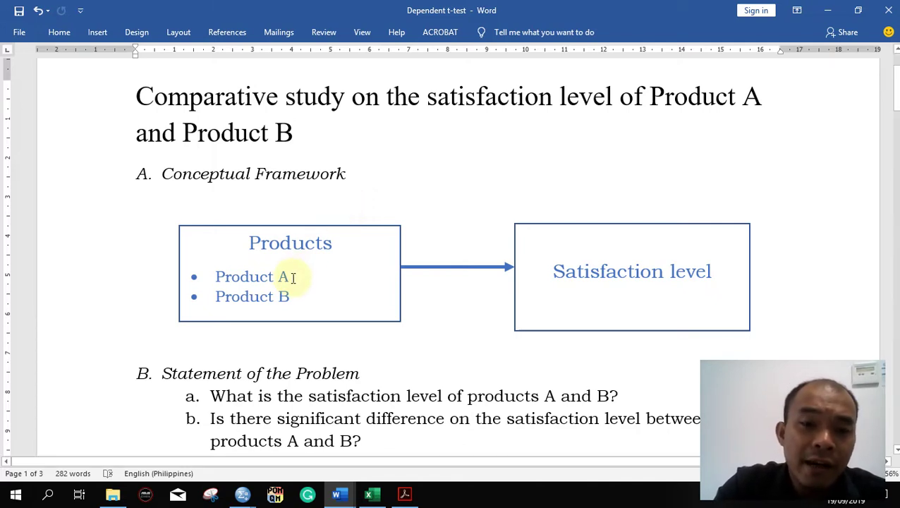
left_click_drag(292, 278, 237, 280)
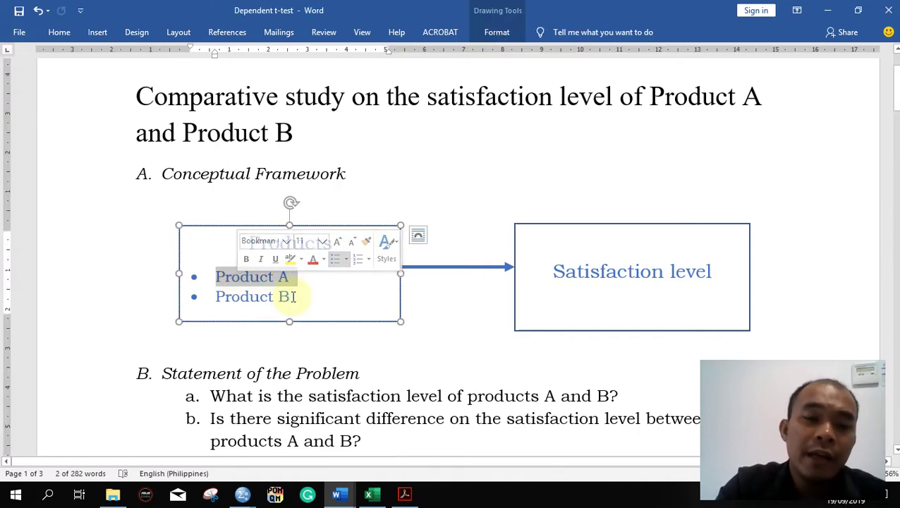
left_click_drag(290, 296, 233, 302)
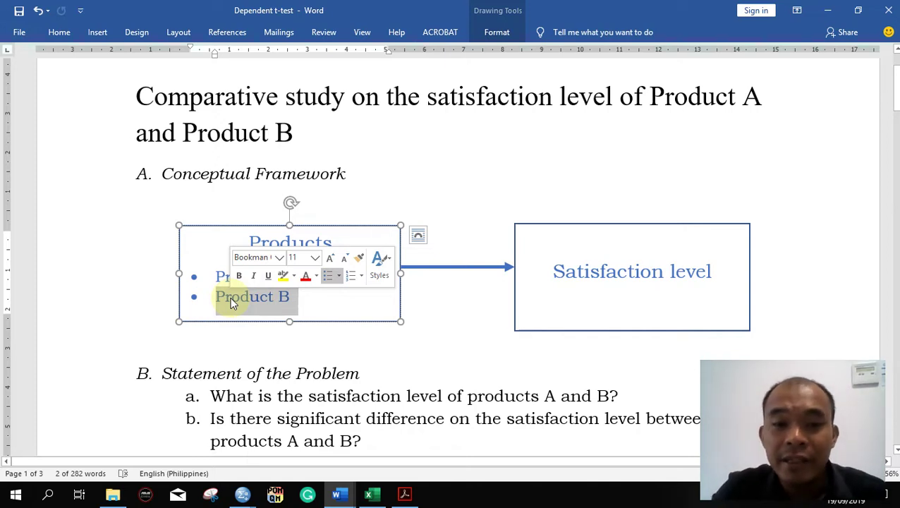
left_click(210, 205)
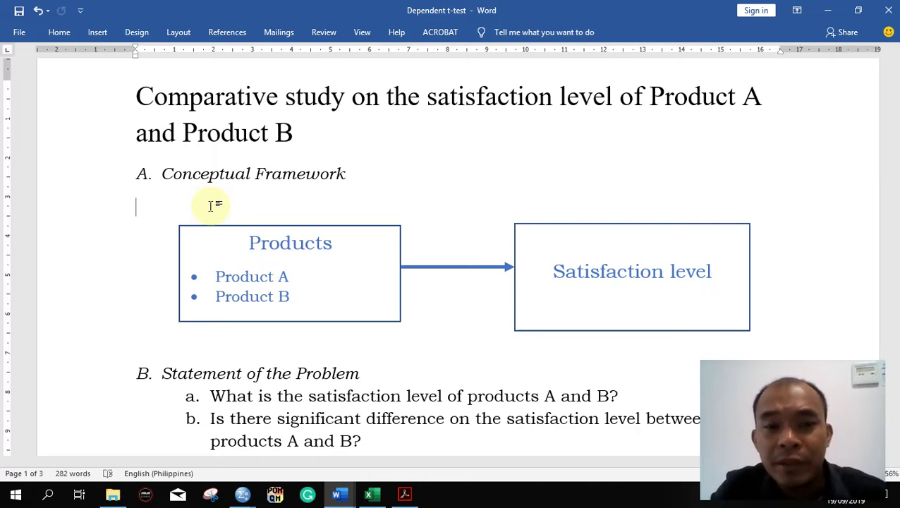
left_click(212, 205)
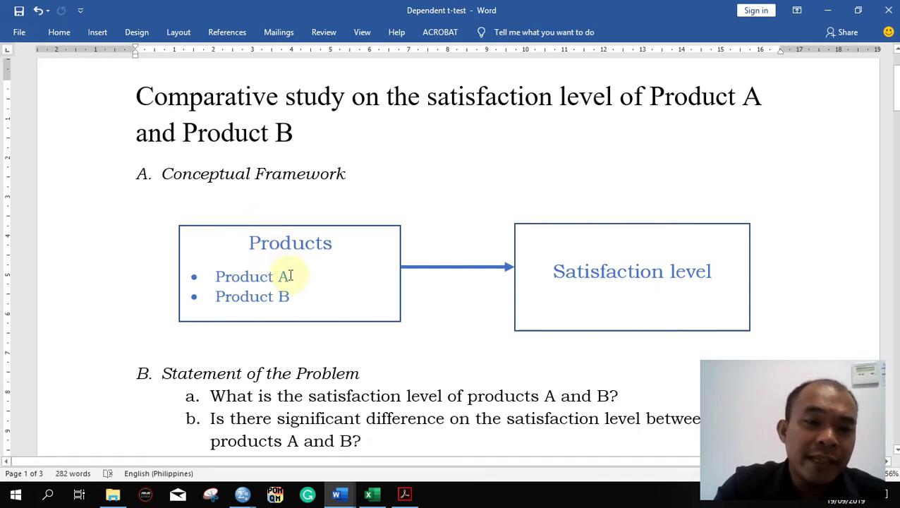
left_click_drag(290, 277, 235, 280)
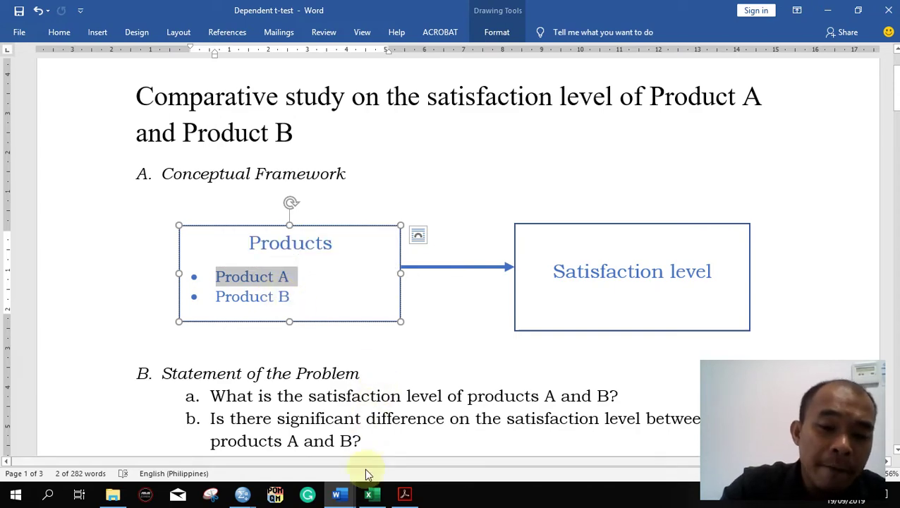
left_click(372, 496)
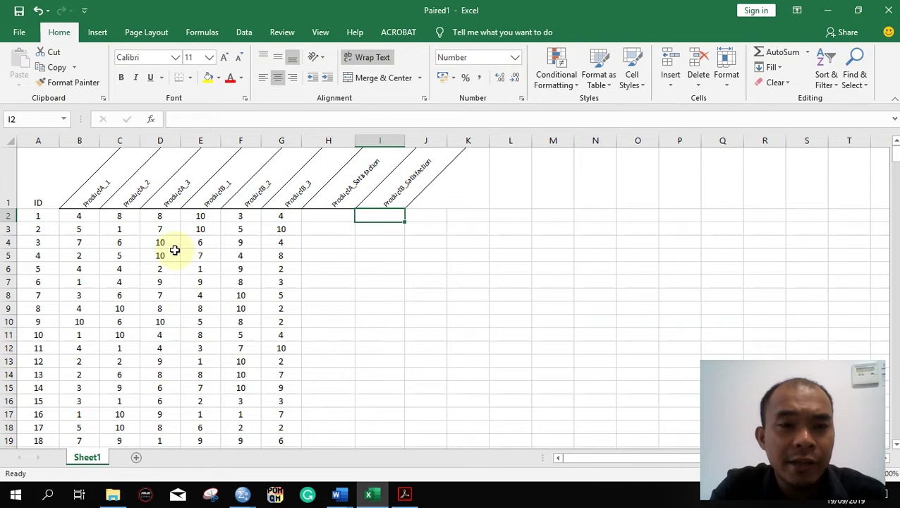
Review ratings B2:D2 and E2:G2 and the satisfaction columns H and I, then minimize Excel
left_click(71, 219)
left_click_drag(72, 219, 153, 222)
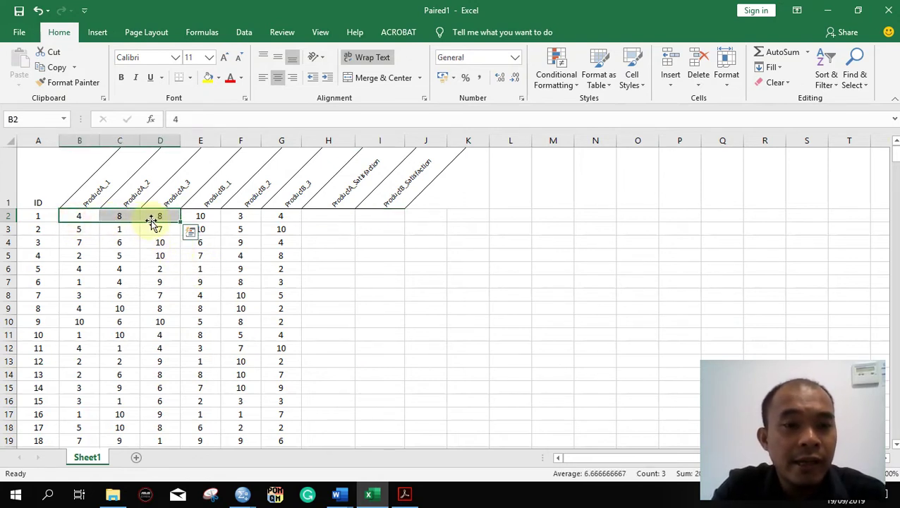
left_click_drag(206, 215, 286, 216)
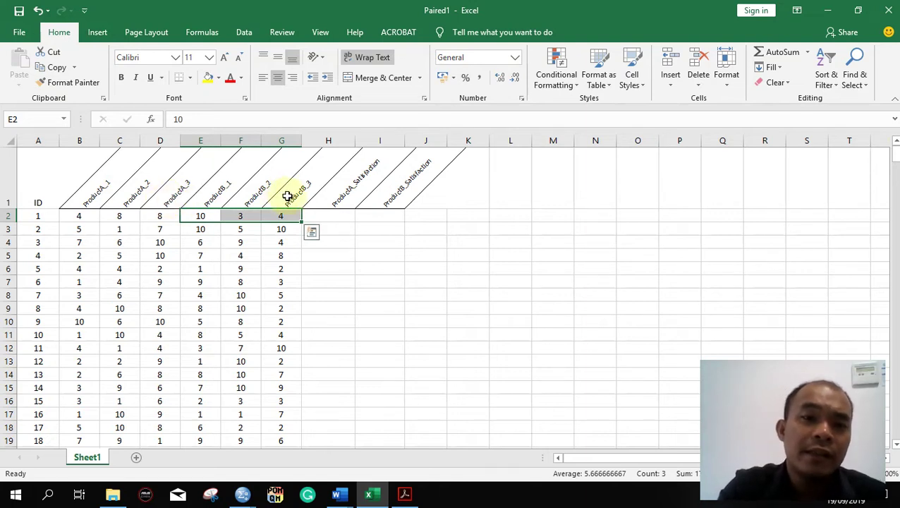
left_click(354, 196)
left_click(333, 205)
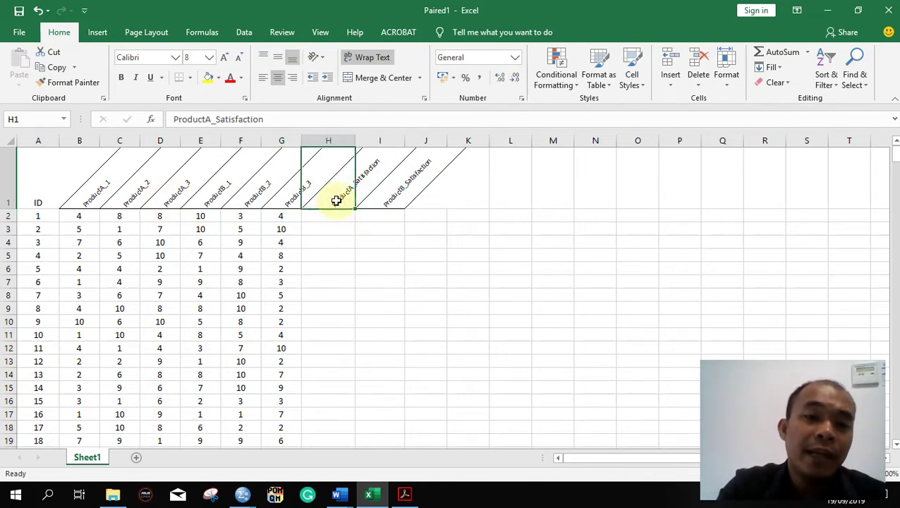
left_click(326, 216)
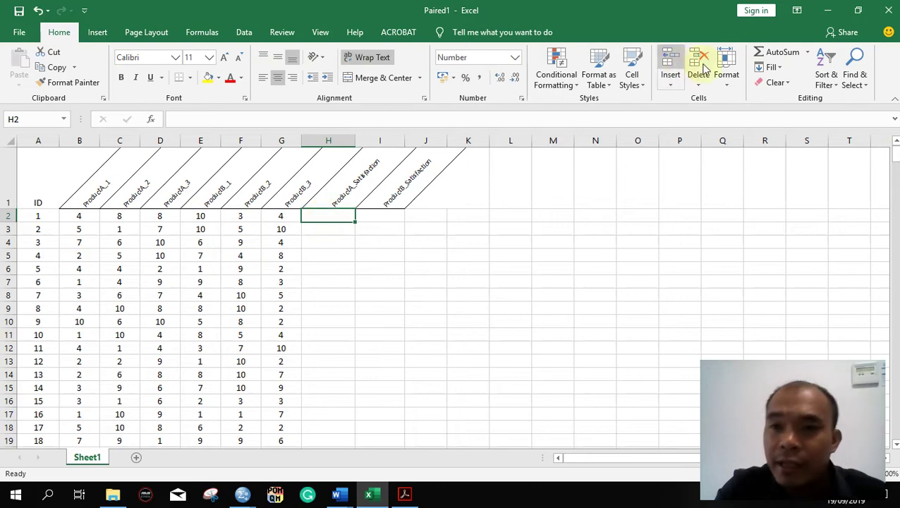
left_click(822, 12)
left_click(459, 292)
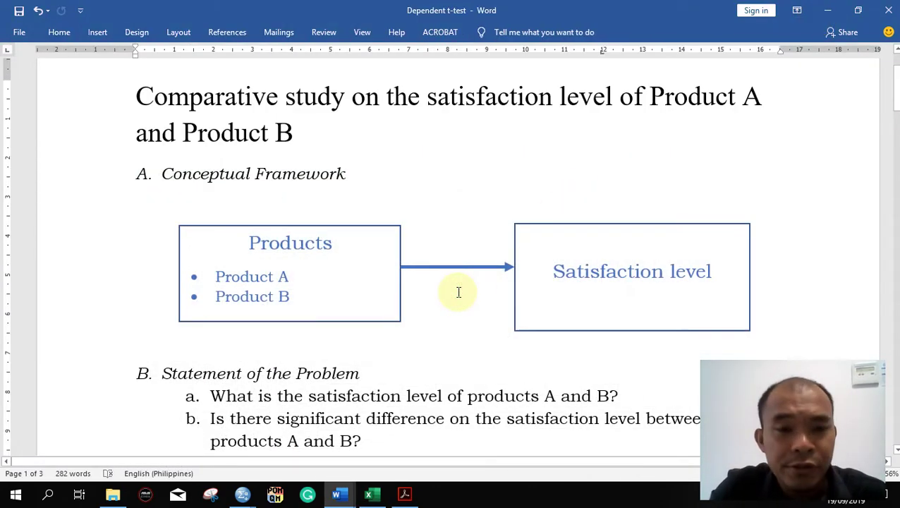
scroll(458, 292, "down", 1)
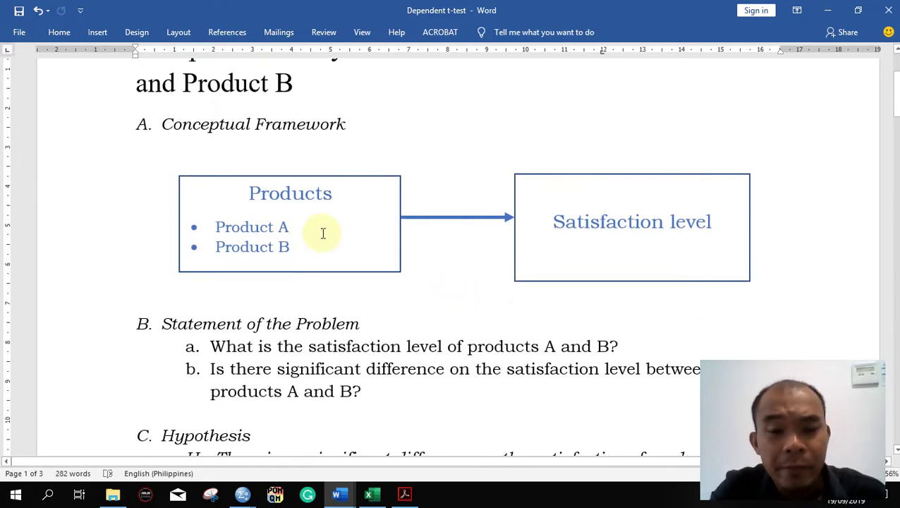
left_click(404, 494)
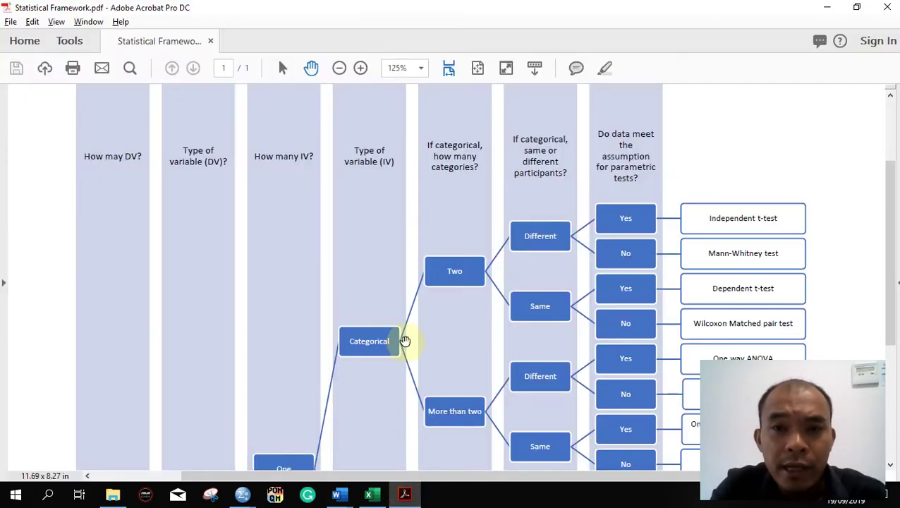
scroll(405, 341, "up", 3)
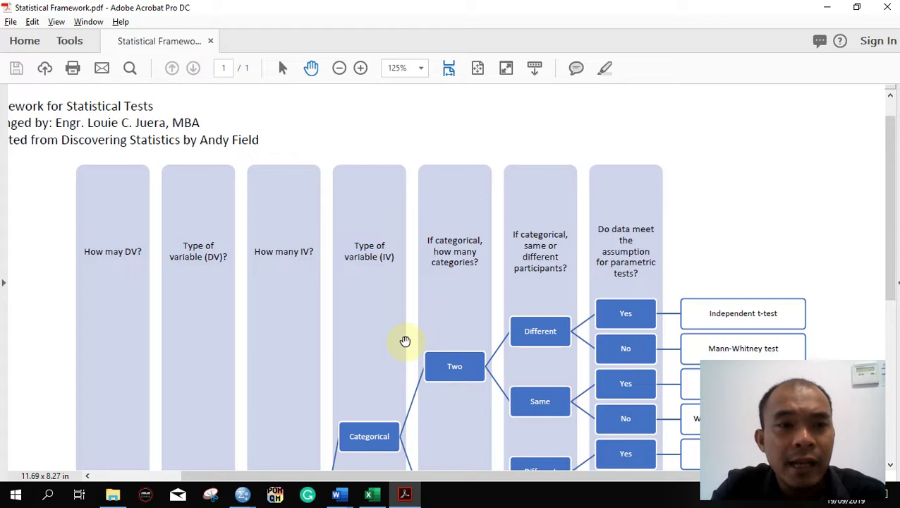
scroll(405, 340, "right", 2)
scroll(404, 341, "down", 3)
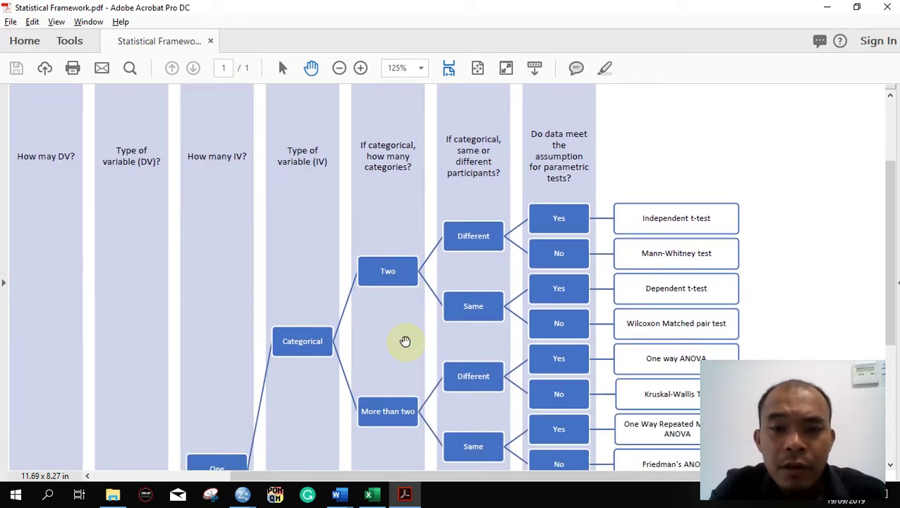
scroll(405, 340, "down", 2)
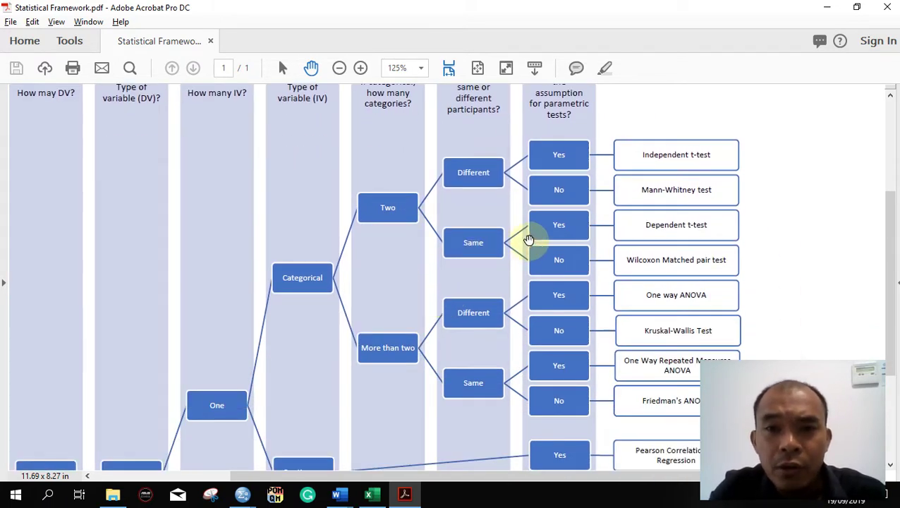
scroll(529, 238, "up", 1)
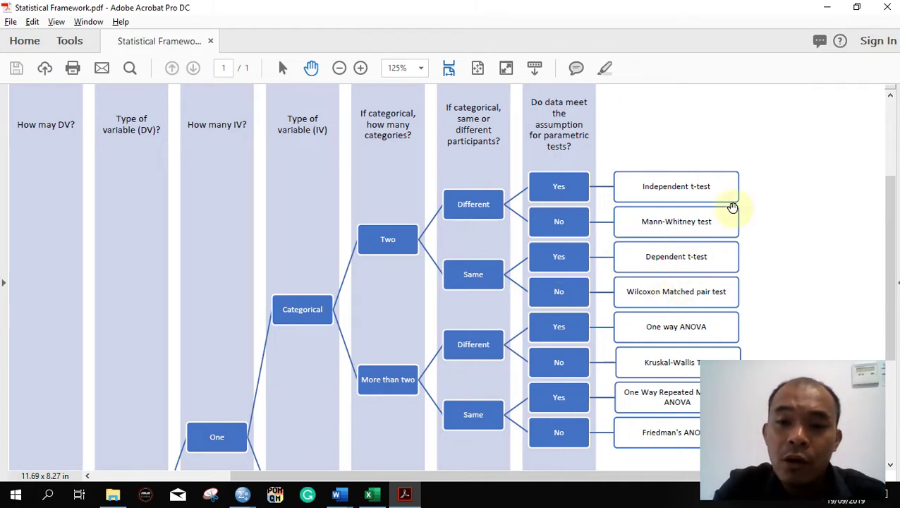
left_click(826, 9)
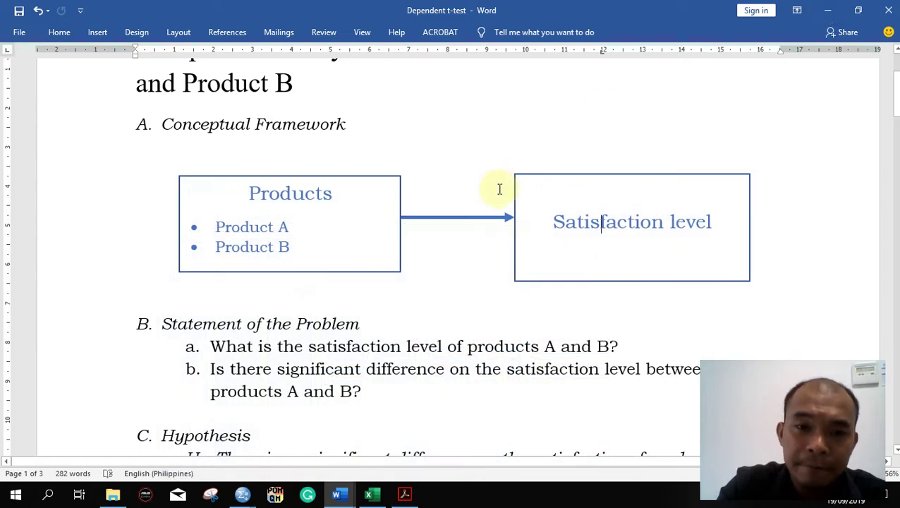
scroll(429, 267, "down", 4)
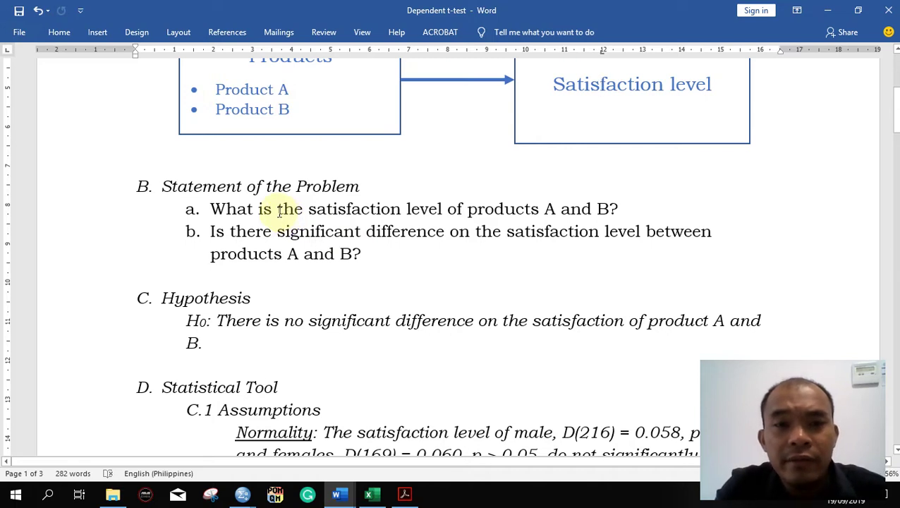
scroll(279, 212, "up", 1)
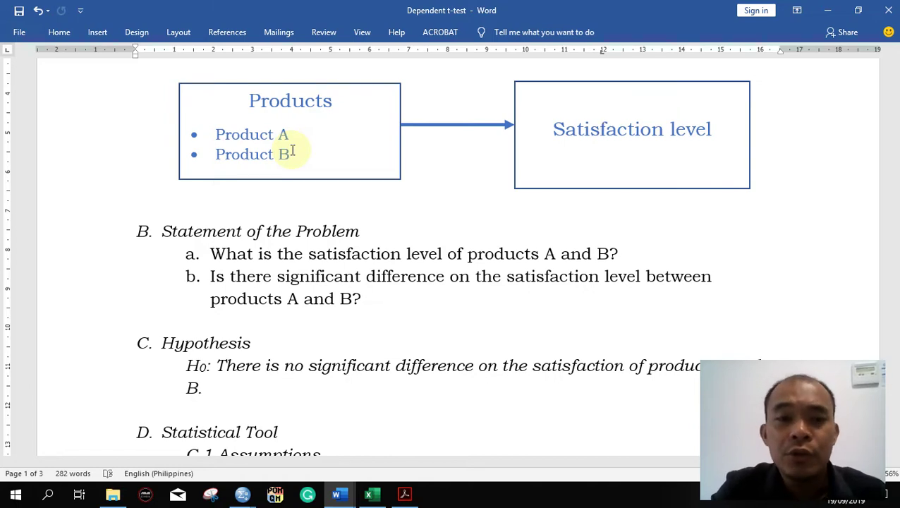
scroll(292, 150, "down", 3)
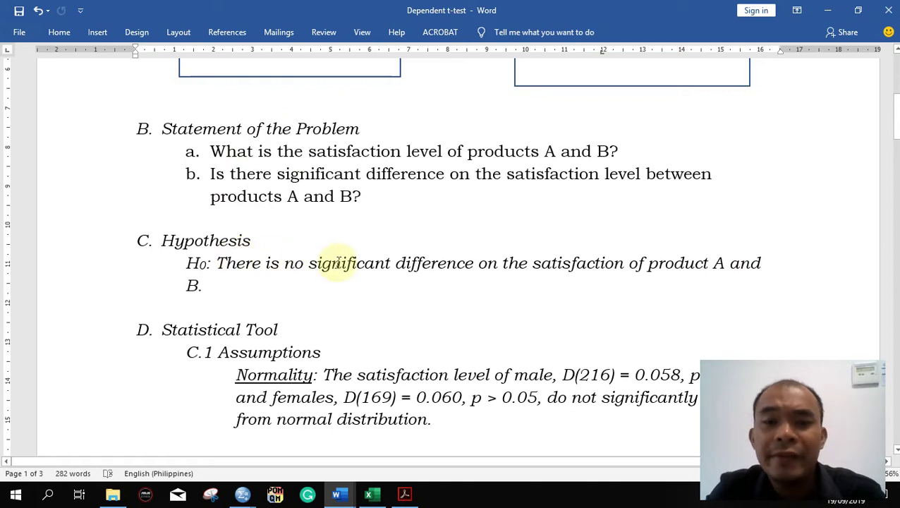
Make the H0 line read 'satisfaction level of products A and B'
left_click(628, 263)
type("level")
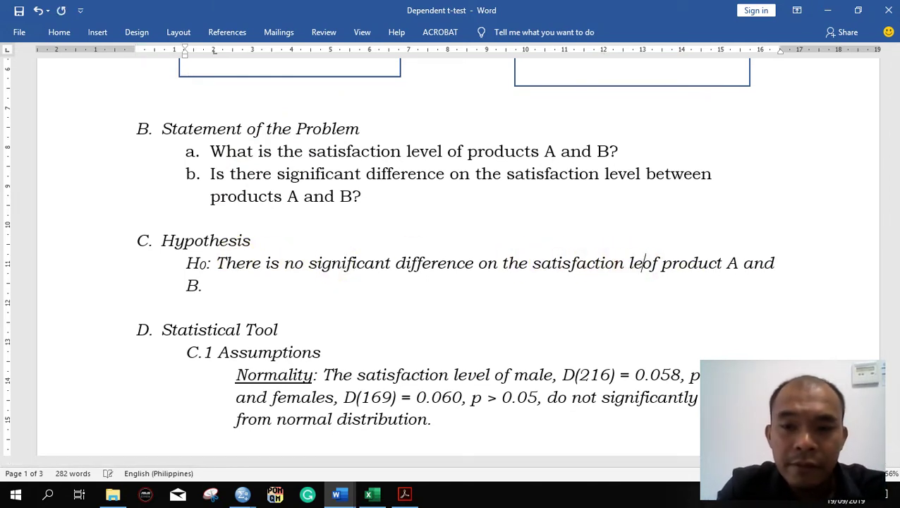
left_click(747, 263)
type("s")
key("BackSpace")
key("Right")
type("s")
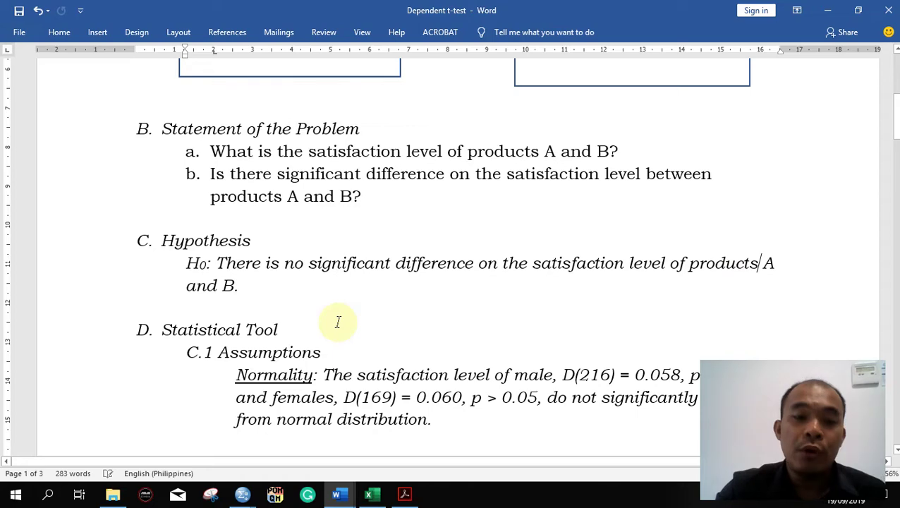
scroll(338, 322, "down", 4)
scroll(338, 322, "up", 2)
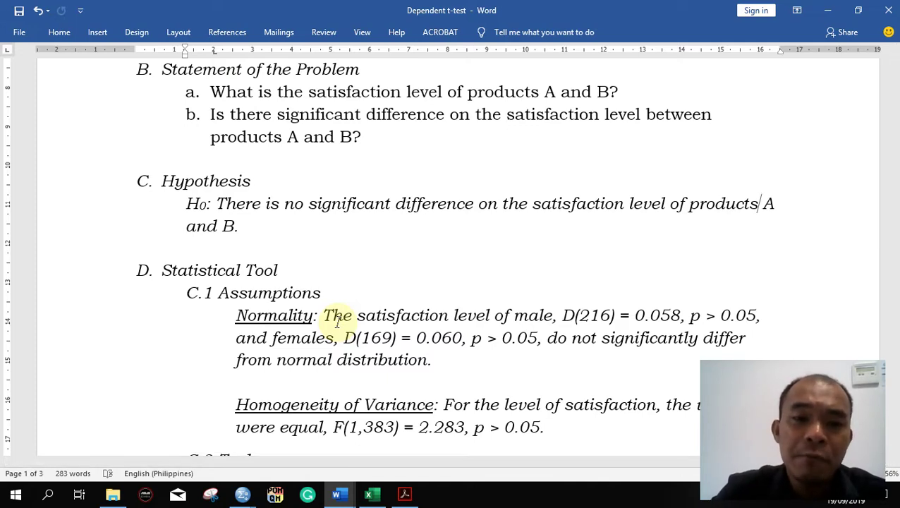
Delete the Homogeneity of Variance assumption paragraph and switch back to the Paired1 workbook
scroll(337, 321, "down", 1)
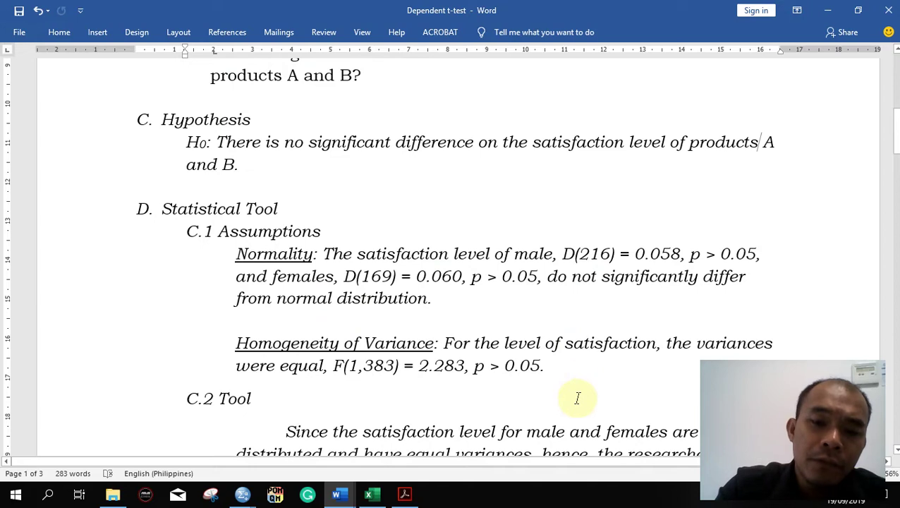
left_click_drag(544, 365, 216, 337)
key("Delete")
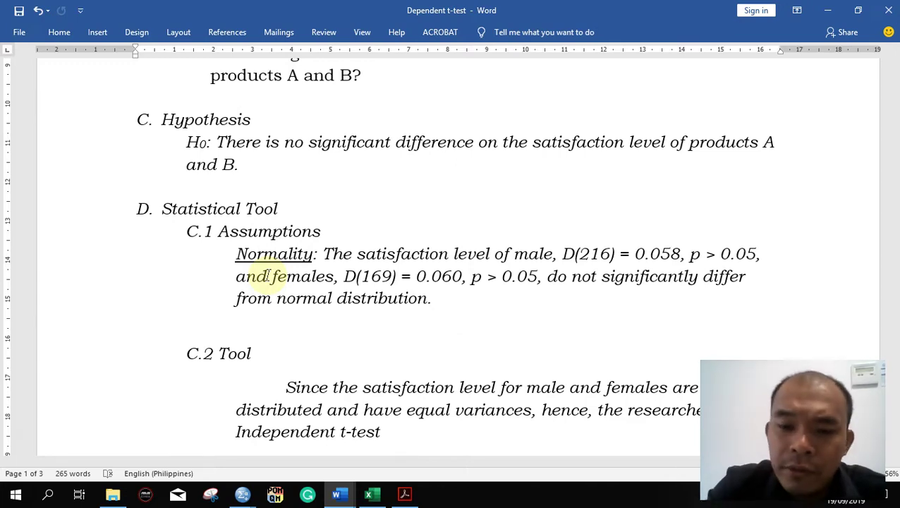
left_click(383, 498)
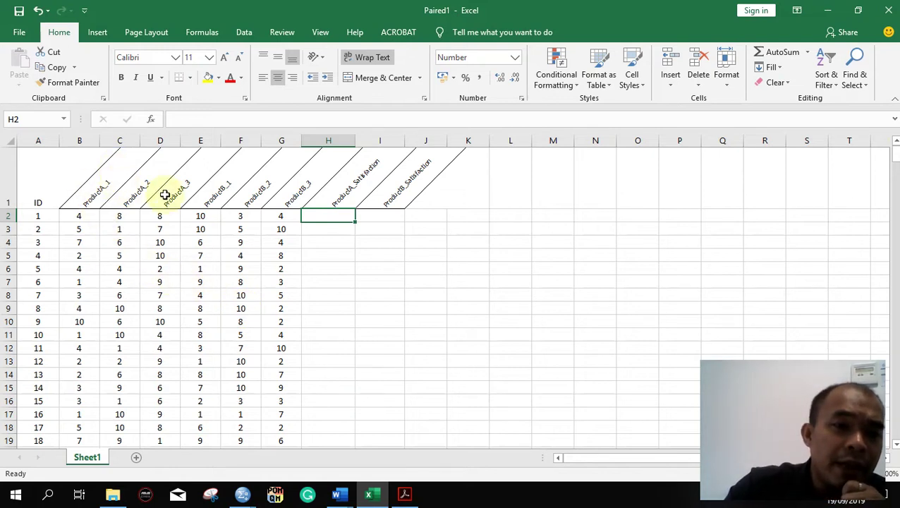
Enter =AVERAGE(B2:D2) in H2 and =AVERAGE(E2:G2) in I2
double_click(339, 217)
type("=")
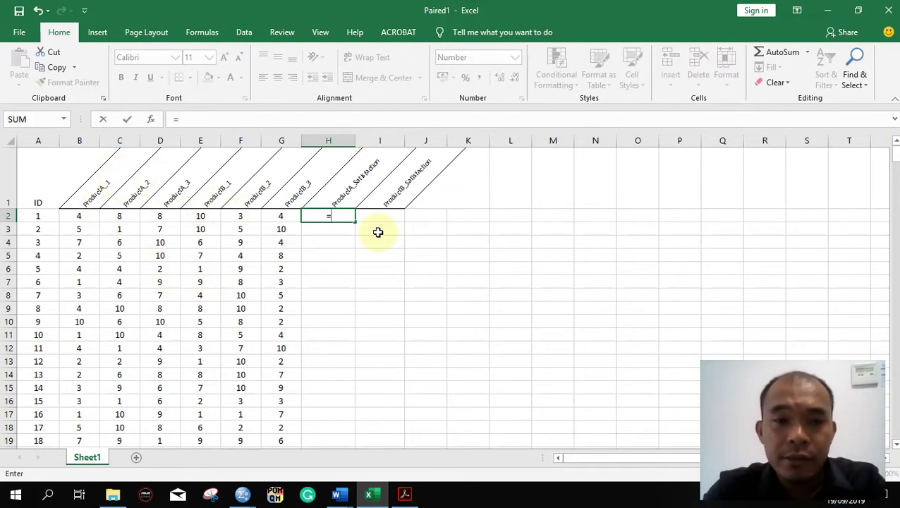
type("avera")
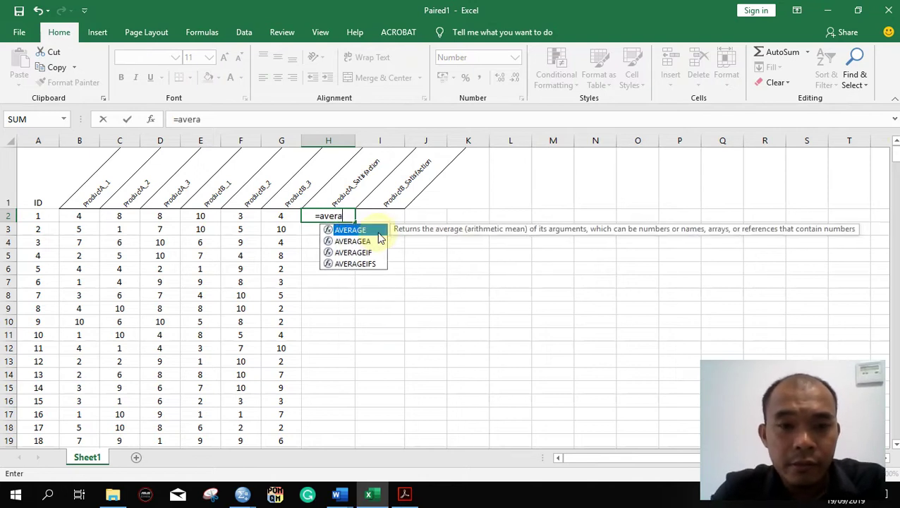
key("Tab")
left_click_drag(79, 217, 161, 217)
key("Return")
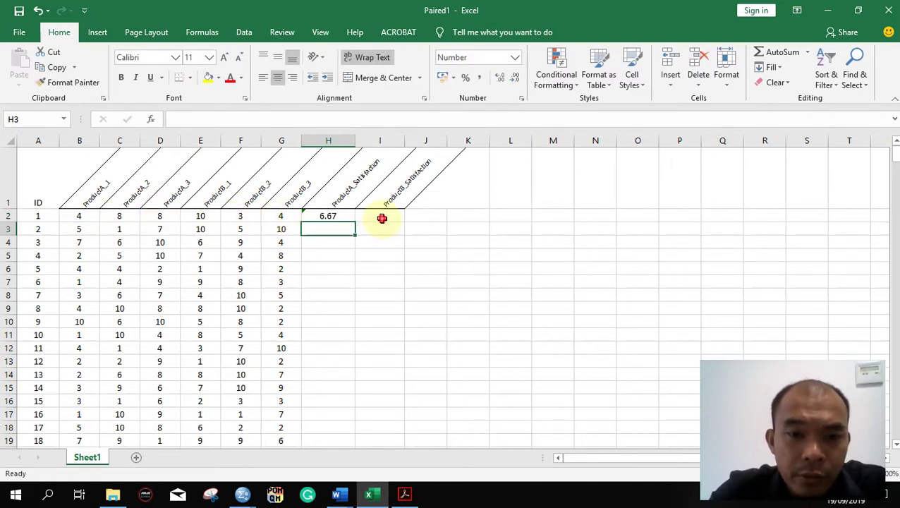
left_click(382, 217)
type("=avera")
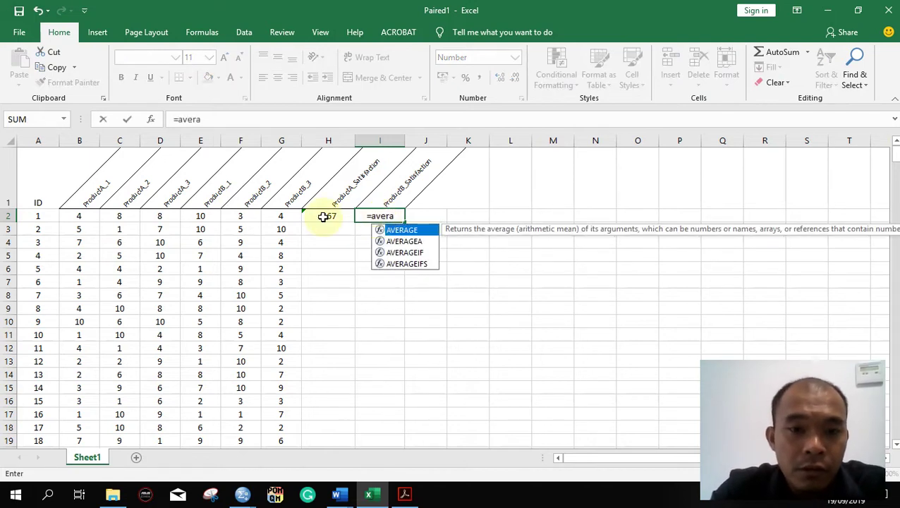
key("Tab")
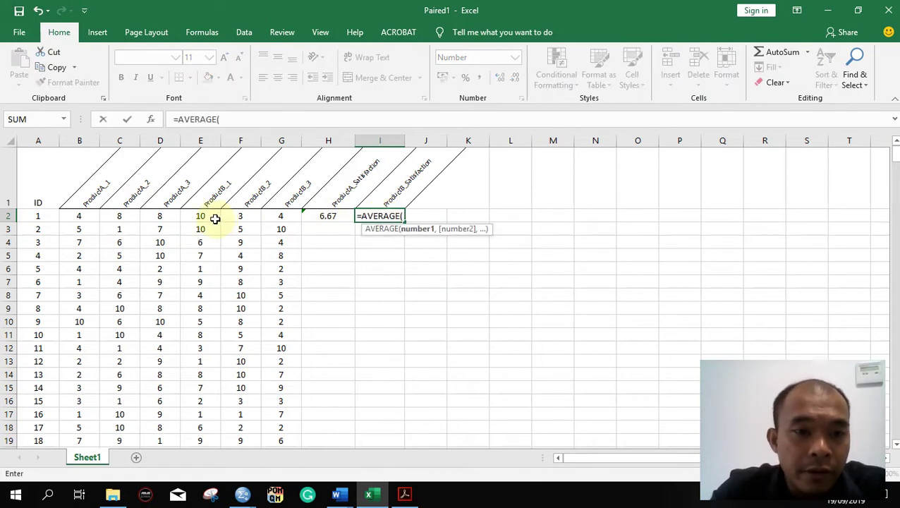
left_click_drag(201, 216, 274, 216)
key("Return")
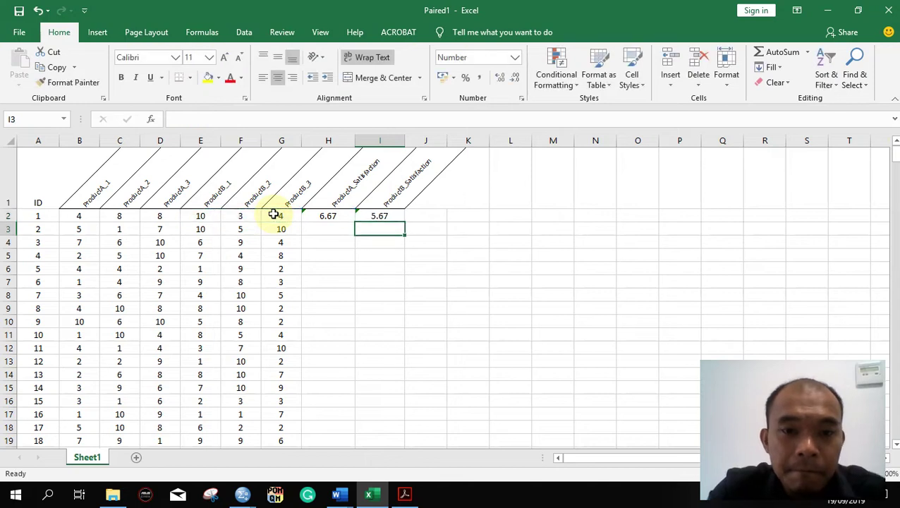
Dismiss the omitted-cells warning, fill both averages down to all respondents, copy them, and open SPSS
left_click_drag(338, 216, 372, 215)
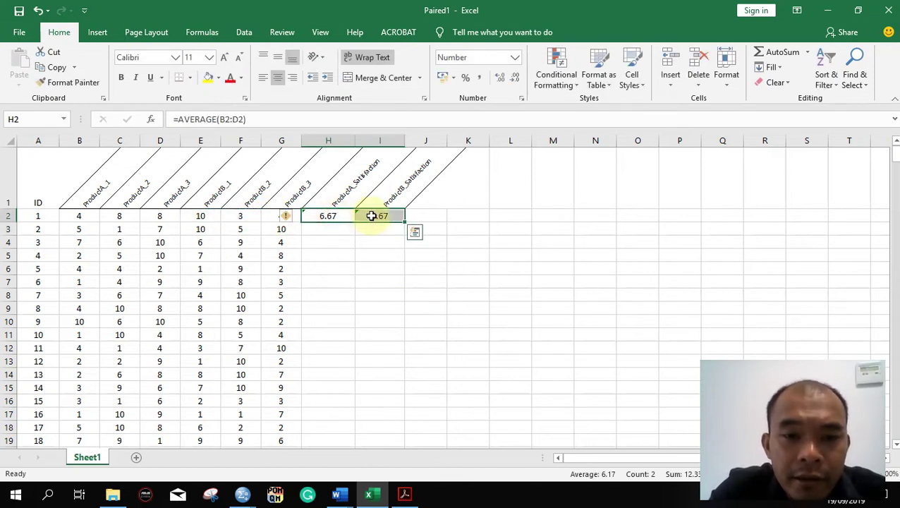
left_click(288, 219)
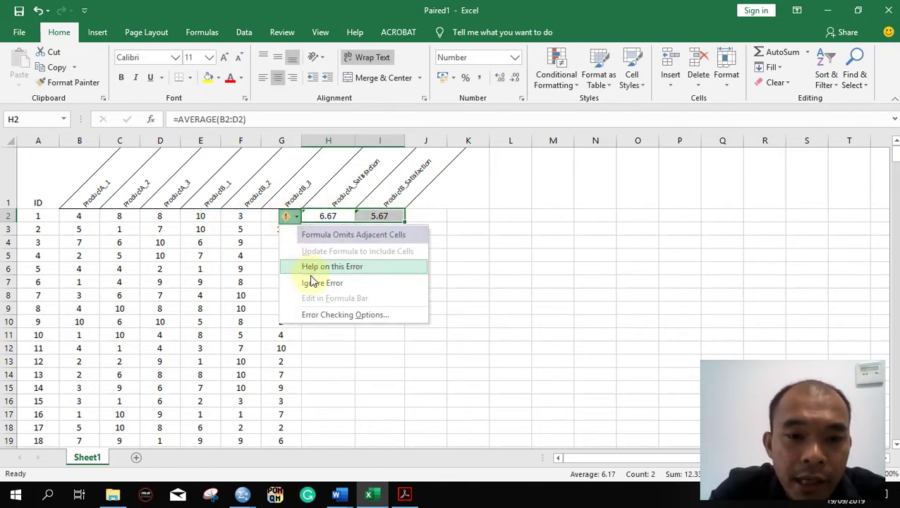
left_click(311, 279)
left_click_drag(408, 223, 340, 412)
scroll(442, 354, "up", 20)
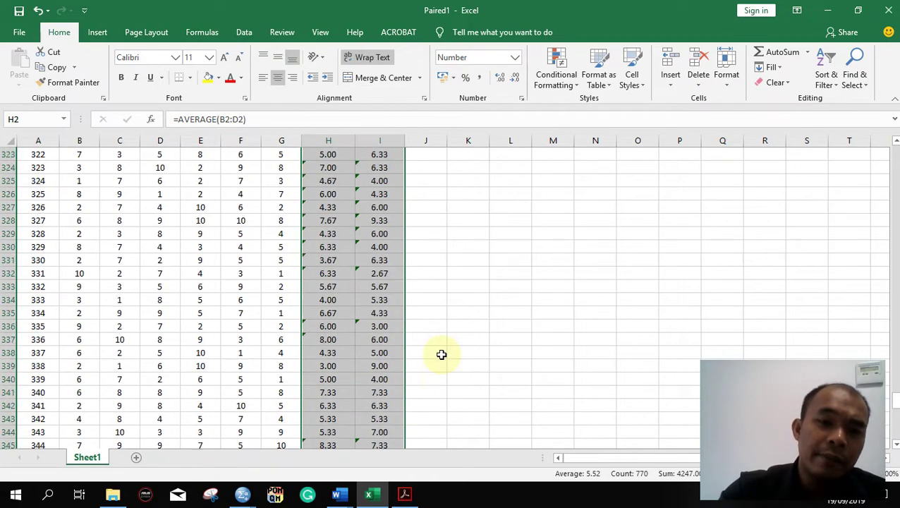
scroll(442, 354, "up", 20)
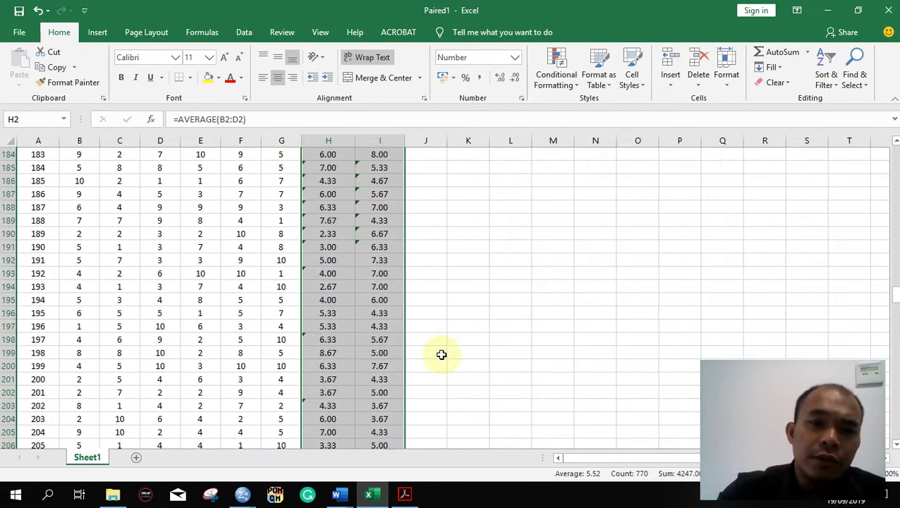
scroll(442, 354, "up", 20)
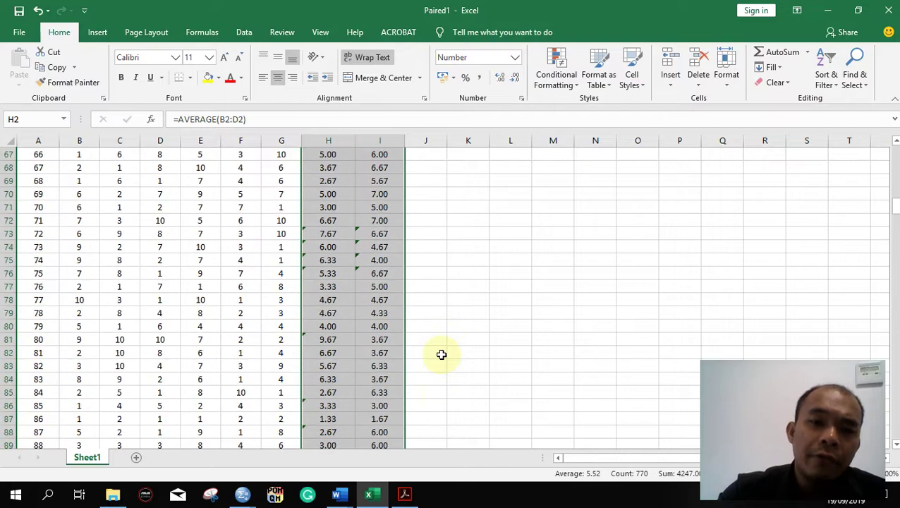
scroll(441, 354, "up", 4)
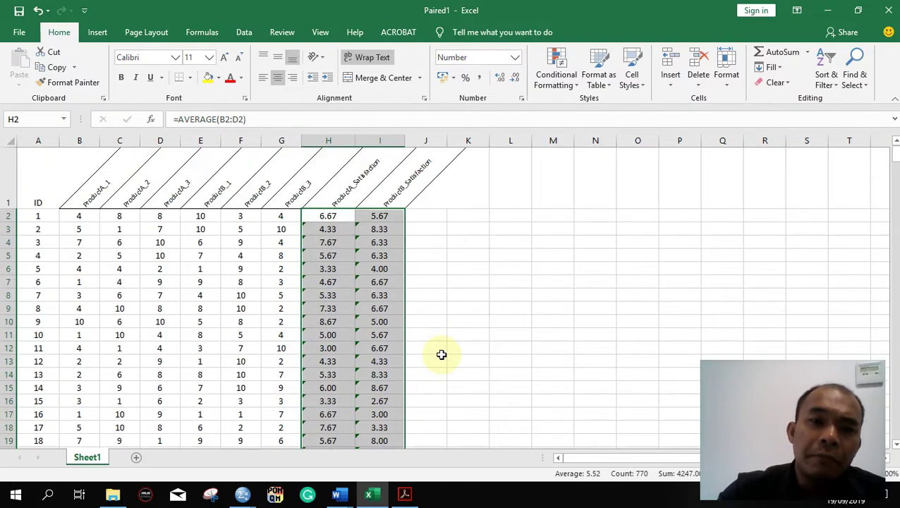
key("ctrl+c")
left_click(244, 494)
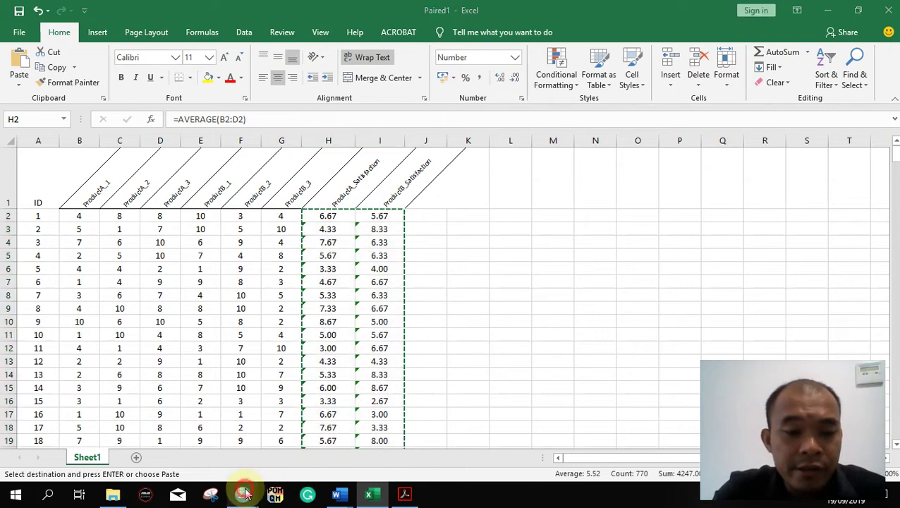
left_click(192, 429)
Paste the averages into SPSS and name the two variables ProductA and ProductB
left_click(74, 98)
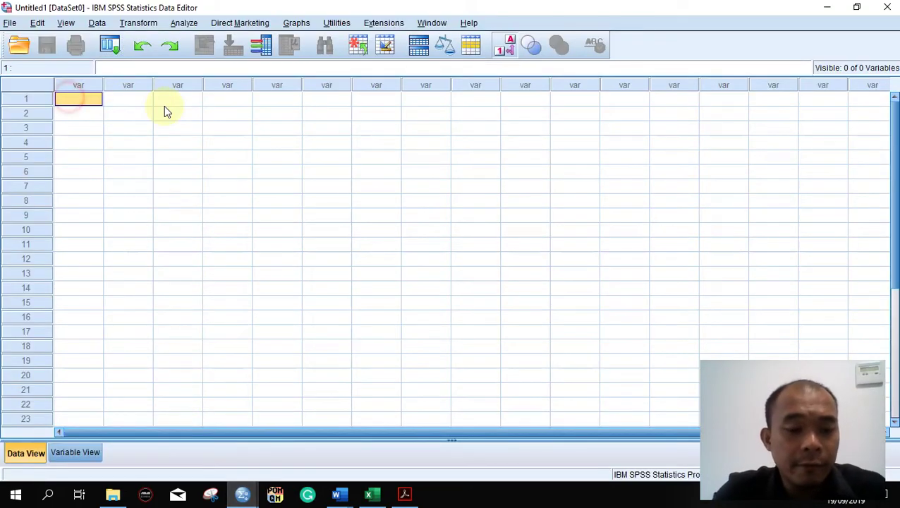
key("ctrl+v")
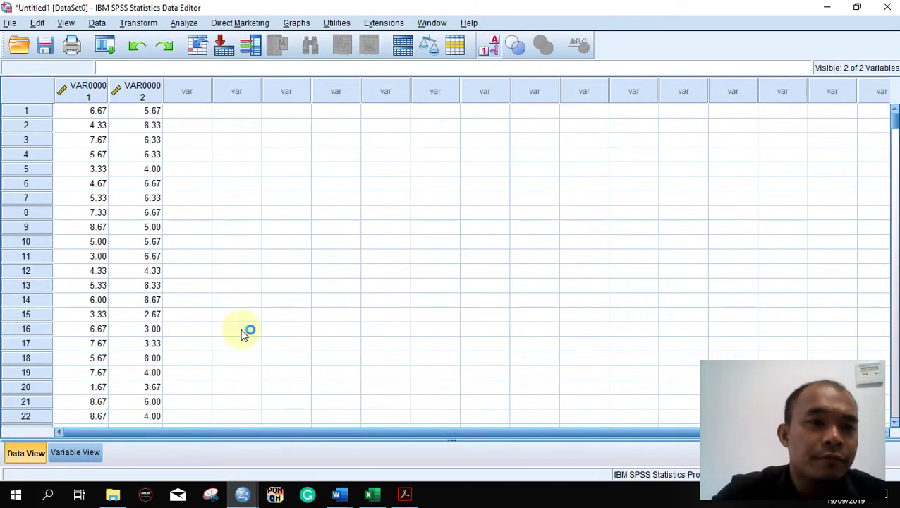
left_click(70, 452)
left_click(91, 83)
type("Produc")
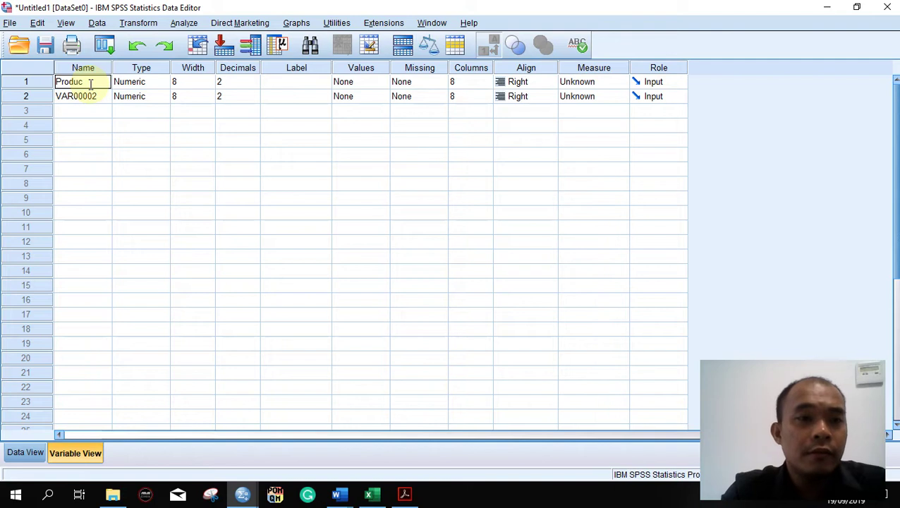
type("tA")
key("Return")
type("Produc")
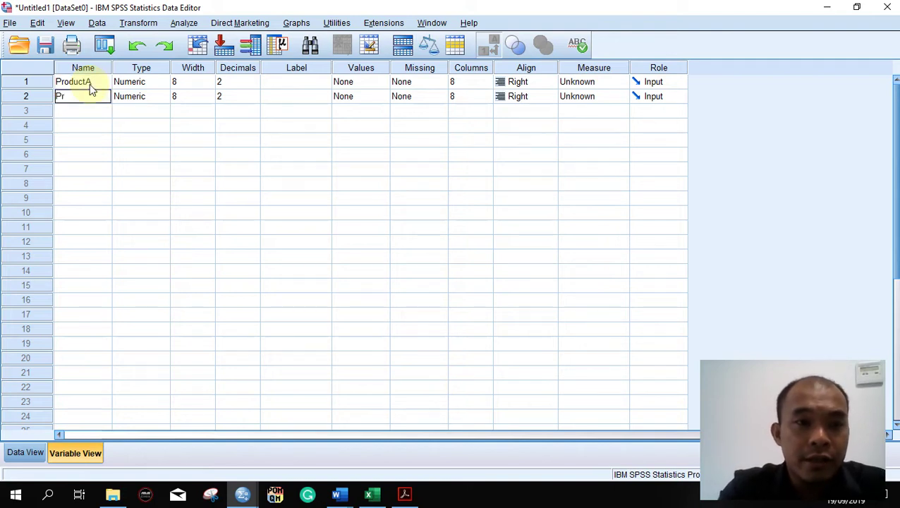
type("t")
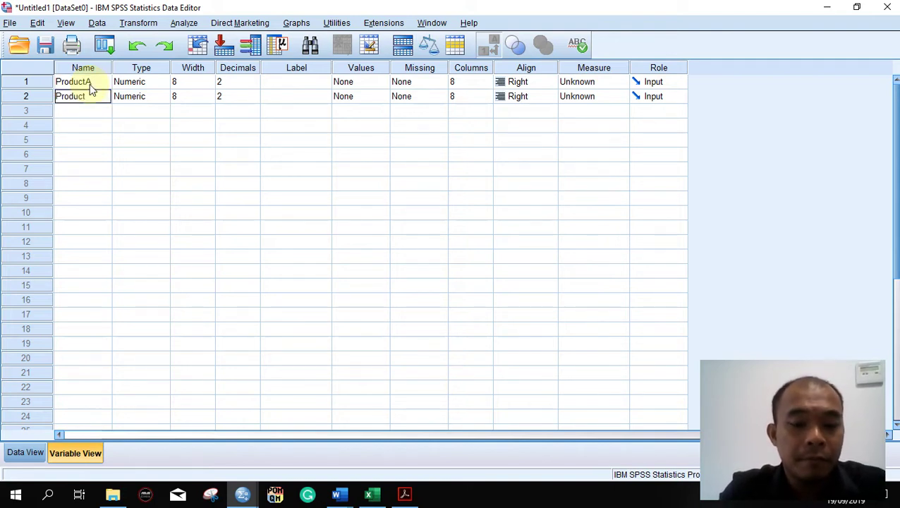
type("B")
key("Return")
Set ProductA and ProductB to the Scale measurement level and return to Data View
left_click(611, 82)
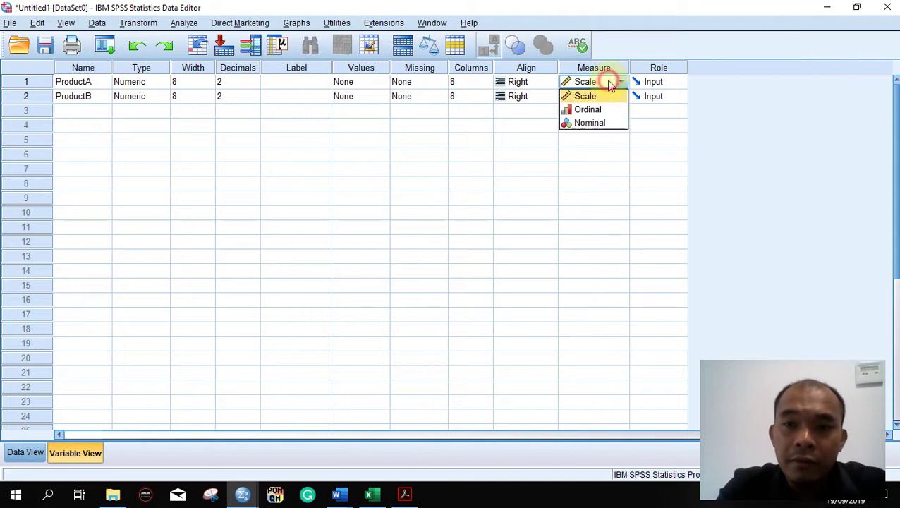
left_click(587, 96)
left_click(588, 95)
left_click(583, 111)
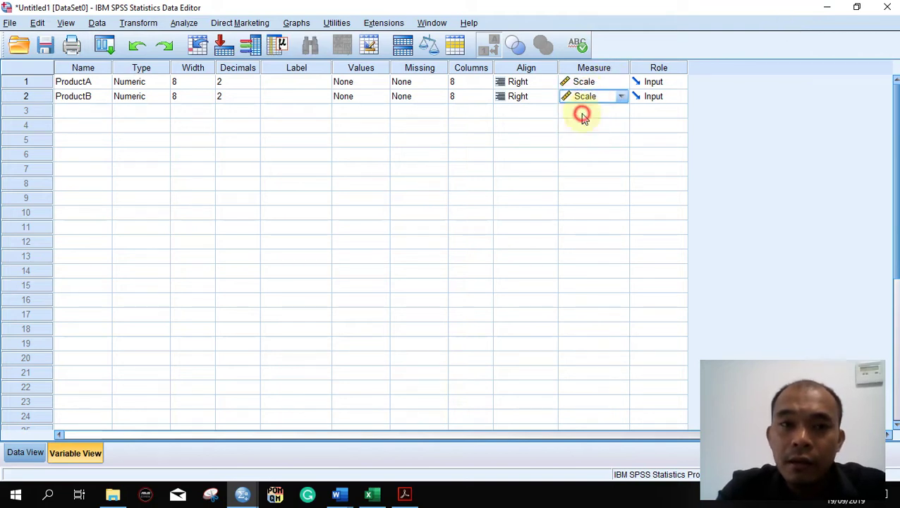
left_click(21, 454)
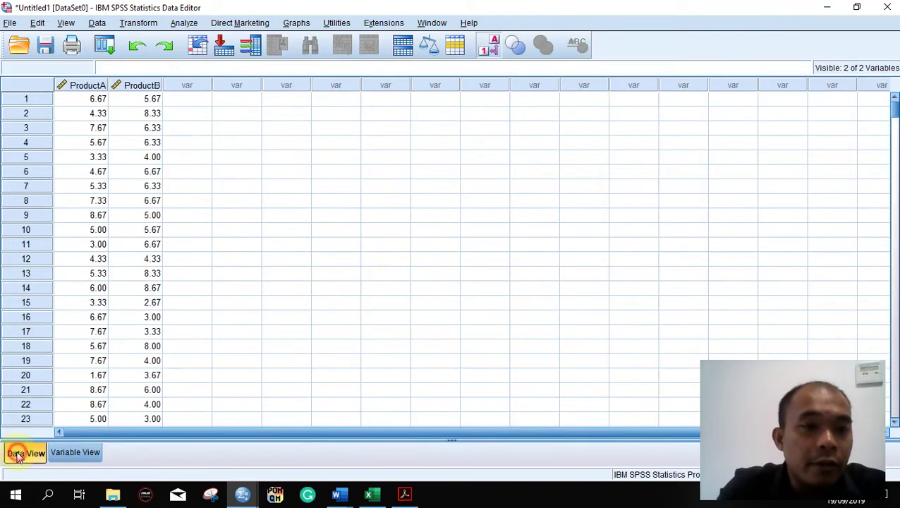
left_click(137, 88)
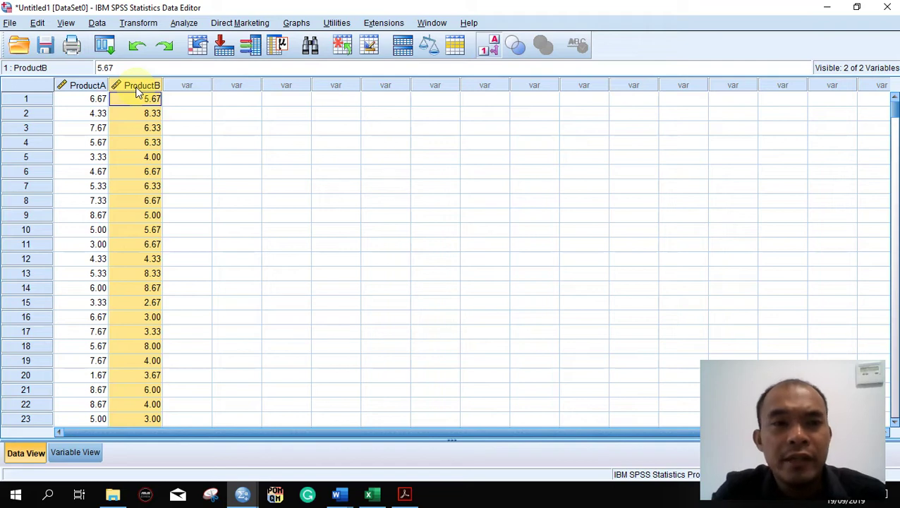
Compute a difference variable as ProductA - ProductB and inspect the new column
left_click(197, 29)
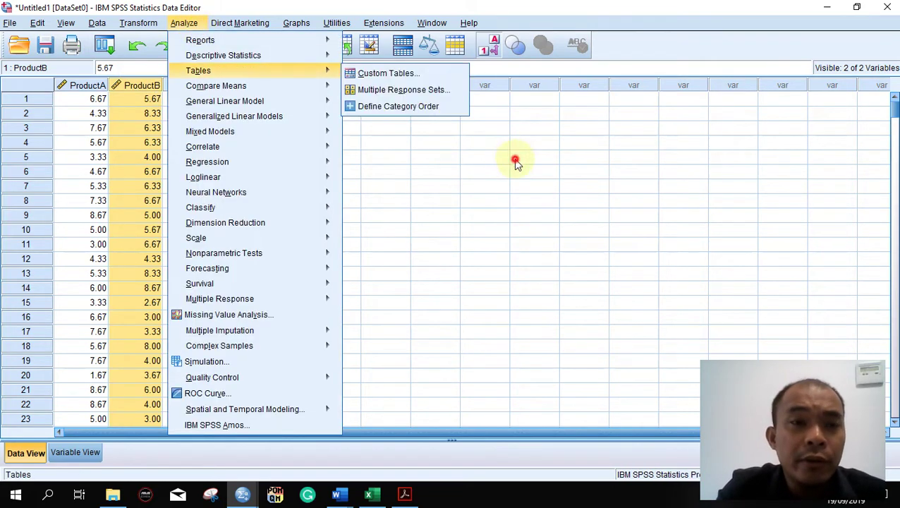
left_click(513, 158)
left_click(137, 23)
left_click(148, 41)
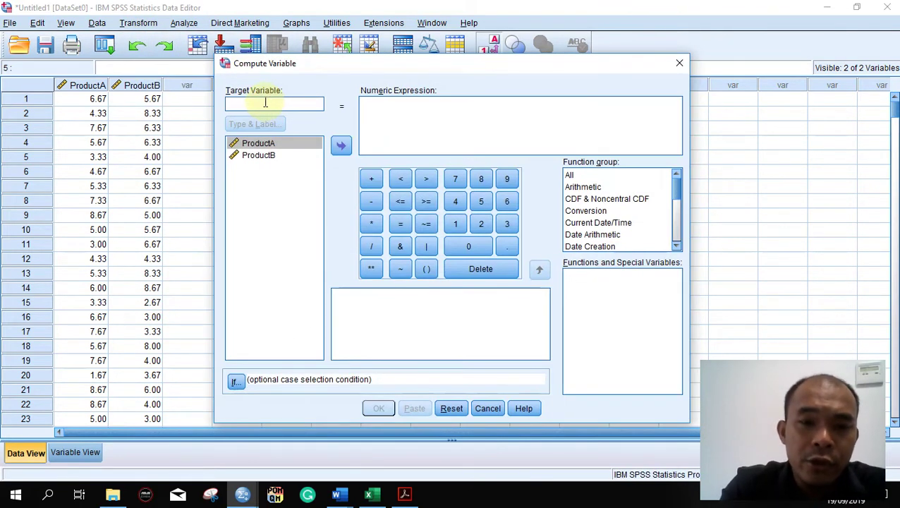
type("difference")
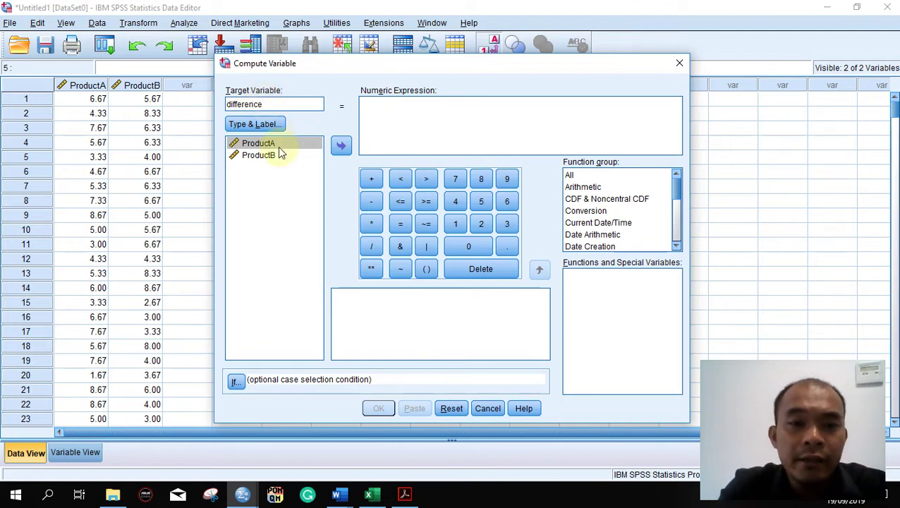
left_click_drag(282, 147, 390, 113)
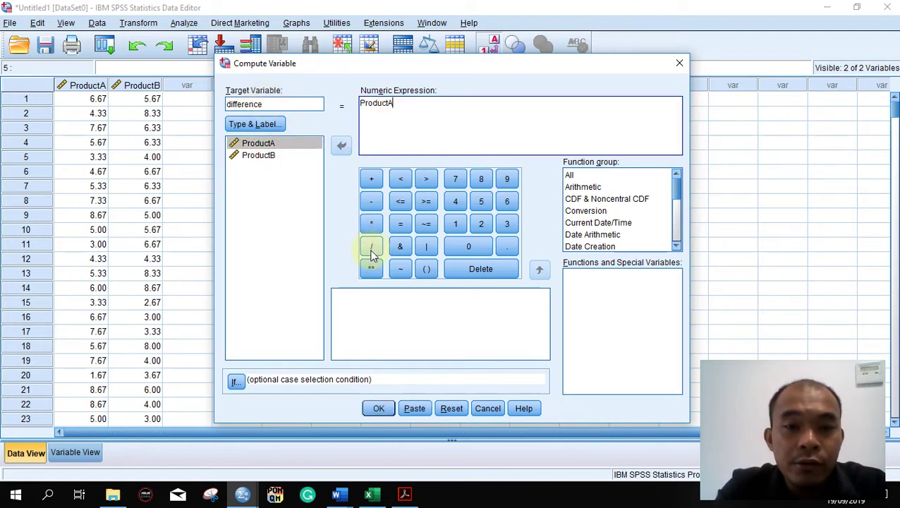
left_click(371, 201)
left_click_drag(258, 155, 423, 112)
left_click(379, 407)
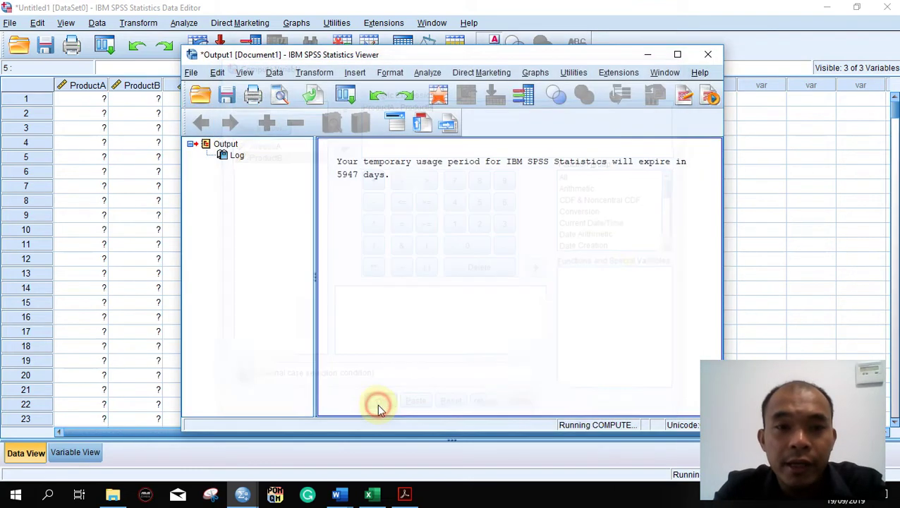
left_click(741, 203)
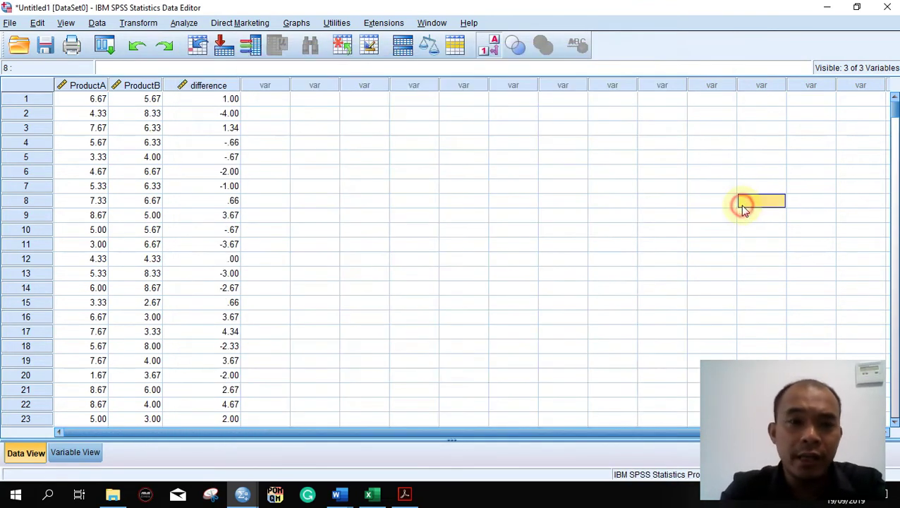
left_click(199, 94)
scroll(286, 169, "down", 20)
Set up Explore with difference as the dependent variable, keeping default descriptives
scroll(286, 169, "down", 20)
scroll(285, 169, "up", 20)
scroll(286, 170, "up", 11)
left_click(183, 23)
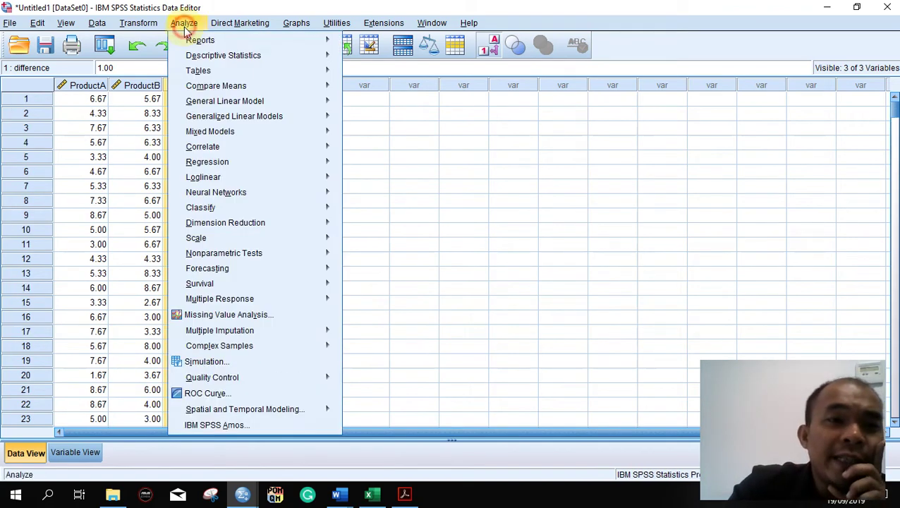
mouse_move(194, 57)
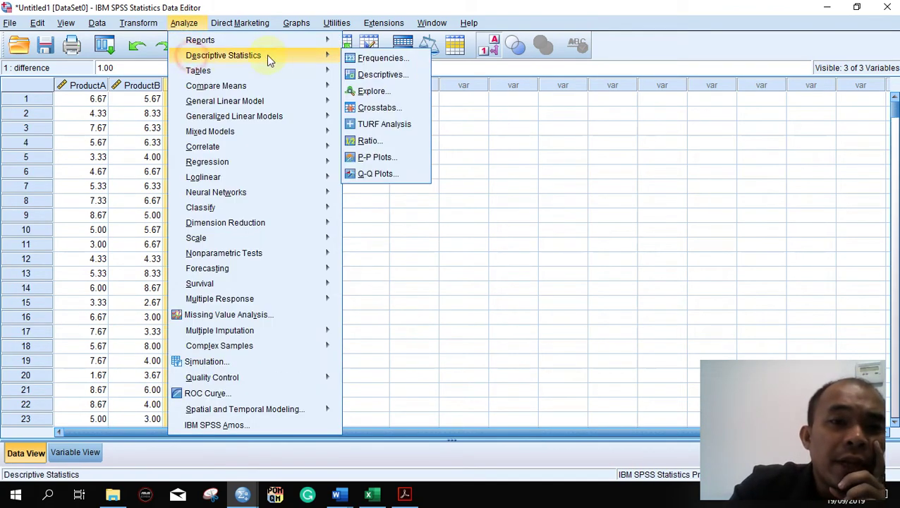
left_click(372, 92)
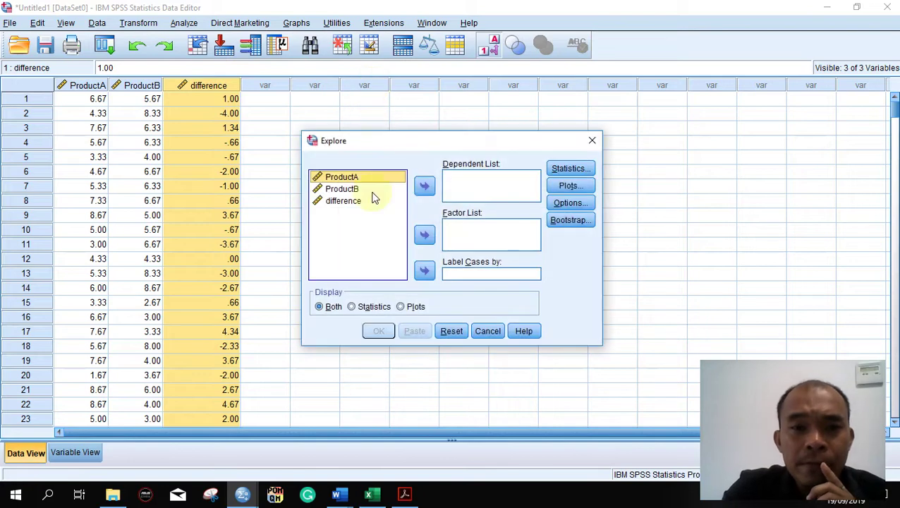
left_click_drag(344, 203, 493, 182)
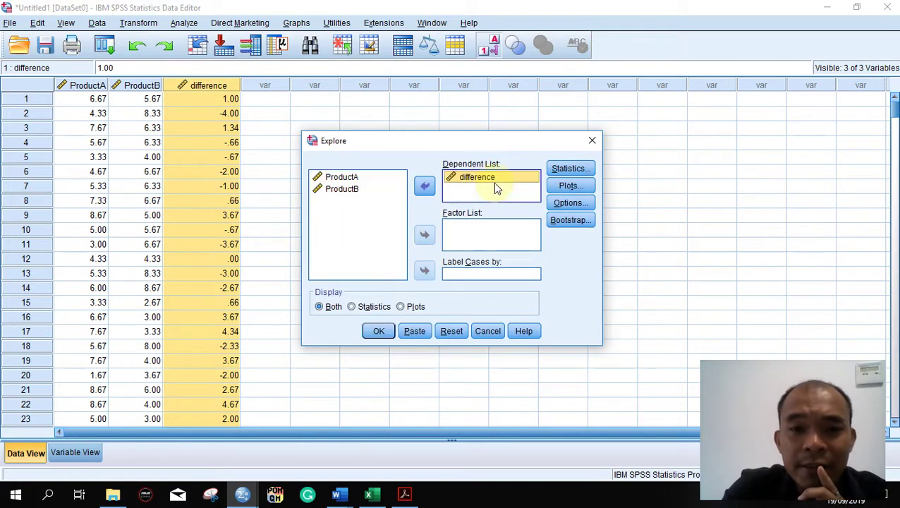
left_click(570, 169)
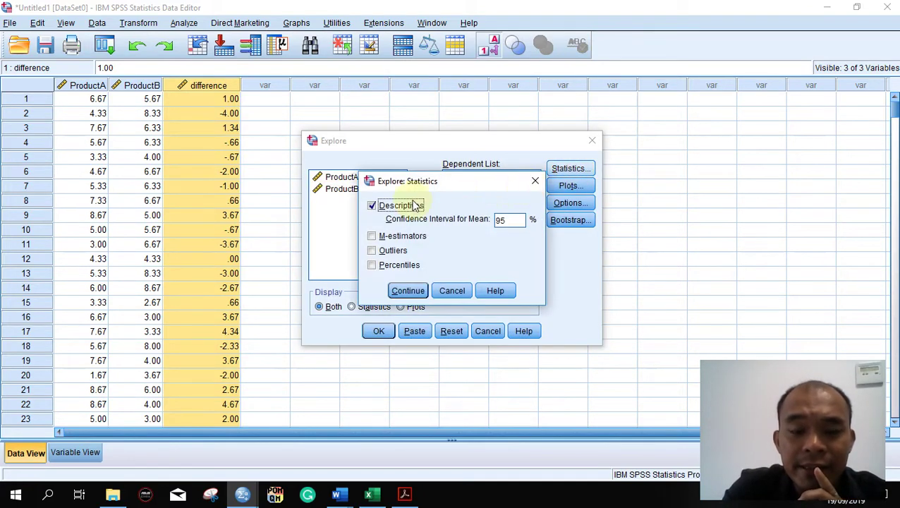
left_click(406, 290)
Request a histogram and normality plots with tests, drop stem-and-leaf, and run the analysis
left_click(567, 188)
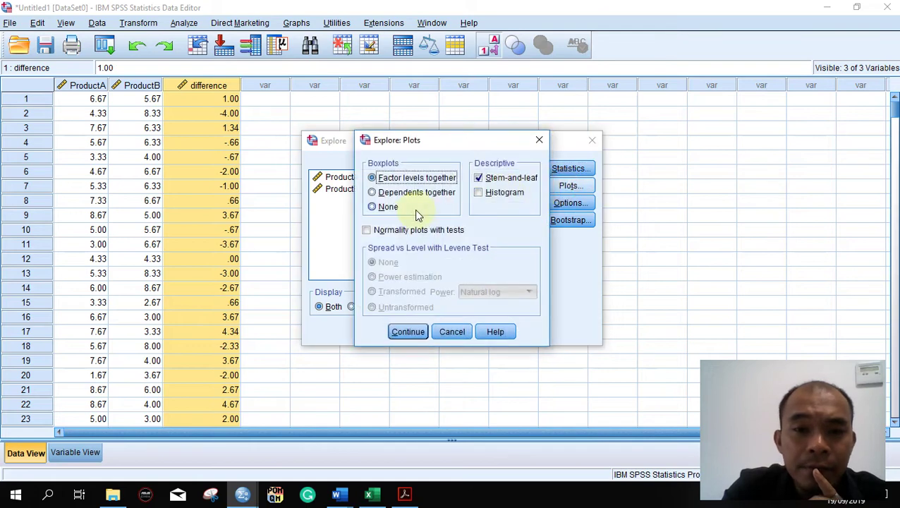
left_click(396, 231)
left_click(478, 177)
left_click(478, 192)
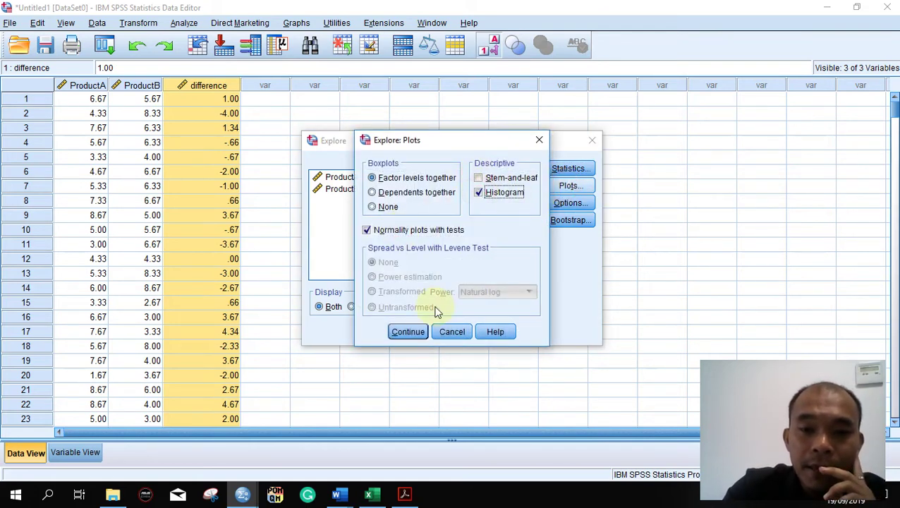
left_click(408, 331)
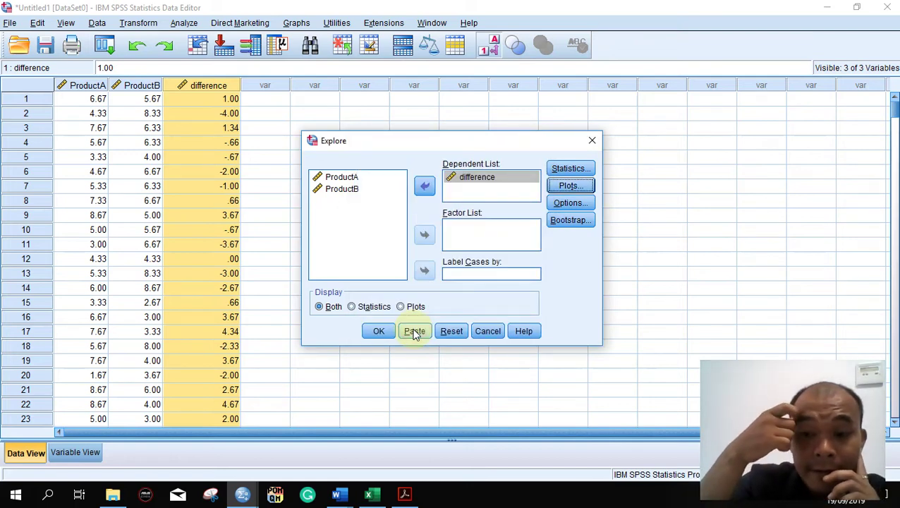
left_click(378, 332)
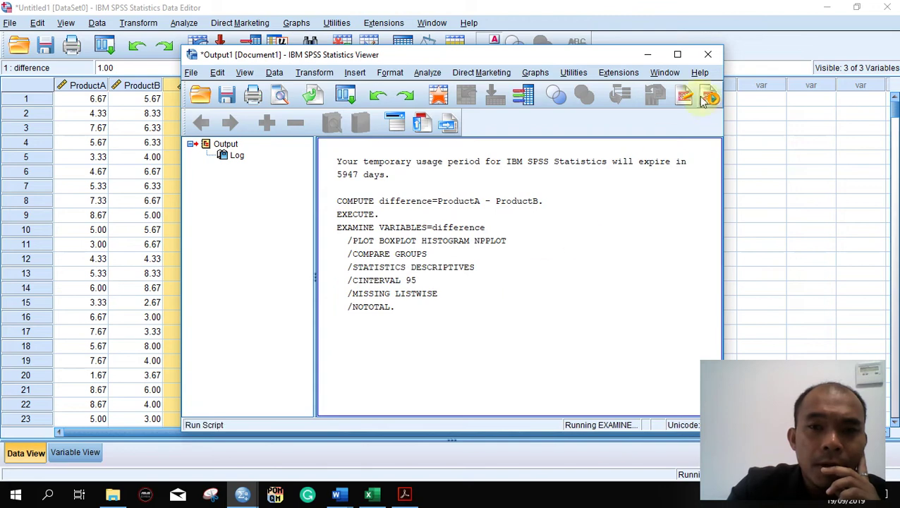
Maximize the SPSS output, select the Tests of Normality table for difference, then switch to the Guidelines document
left_click(677, 55)
scroll(374, 297, "down", 2)
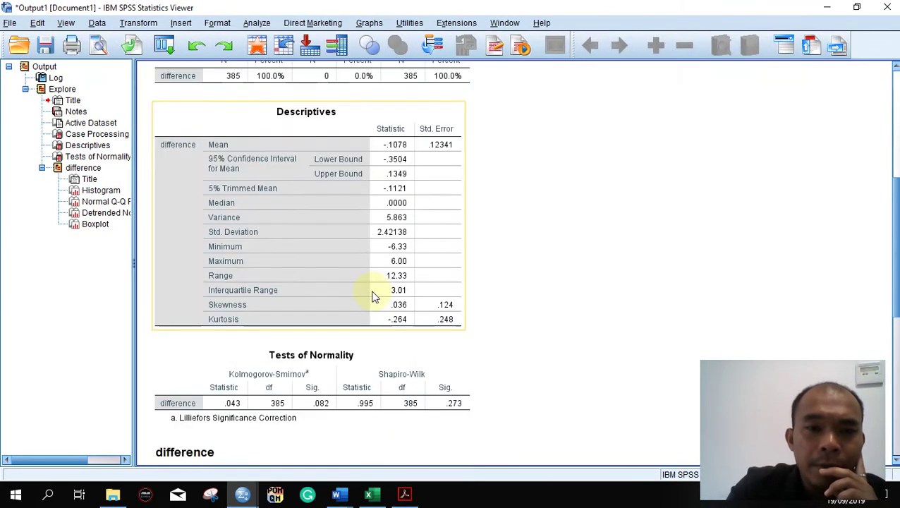
scroll(374, 297, "up", 1)
scroll(374, 296, "down", 2)
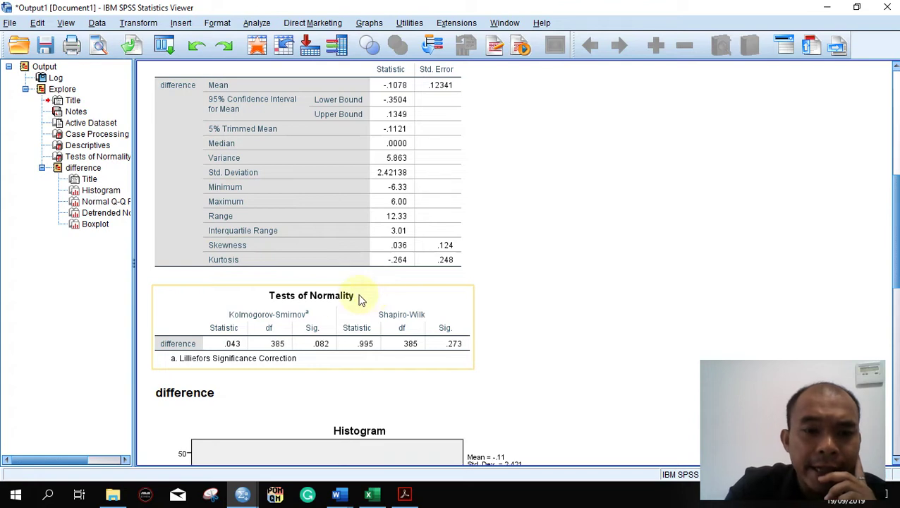
left_click(360, 299)
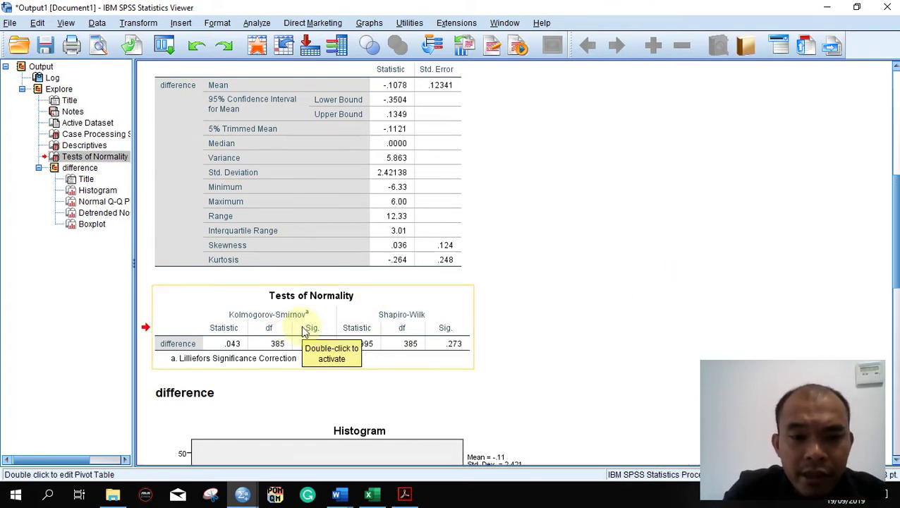
mouse_move(346, 498)
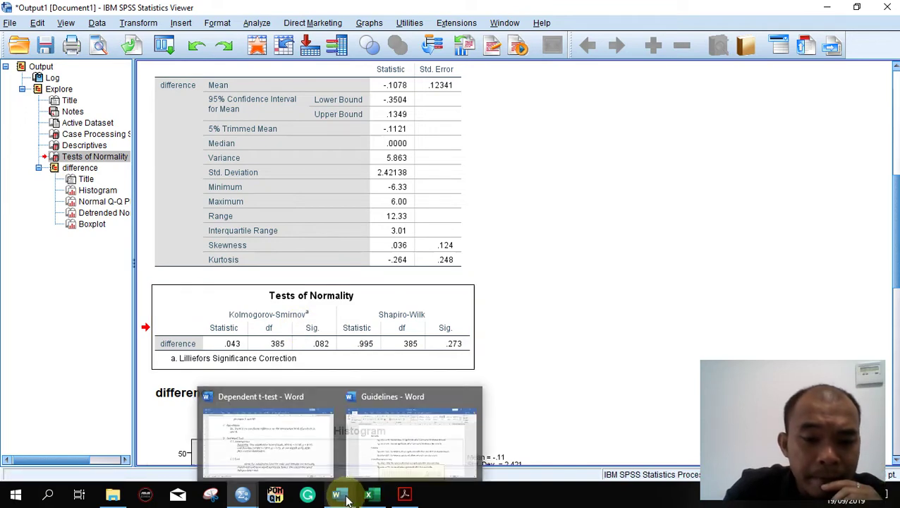
left_click(368, 466)
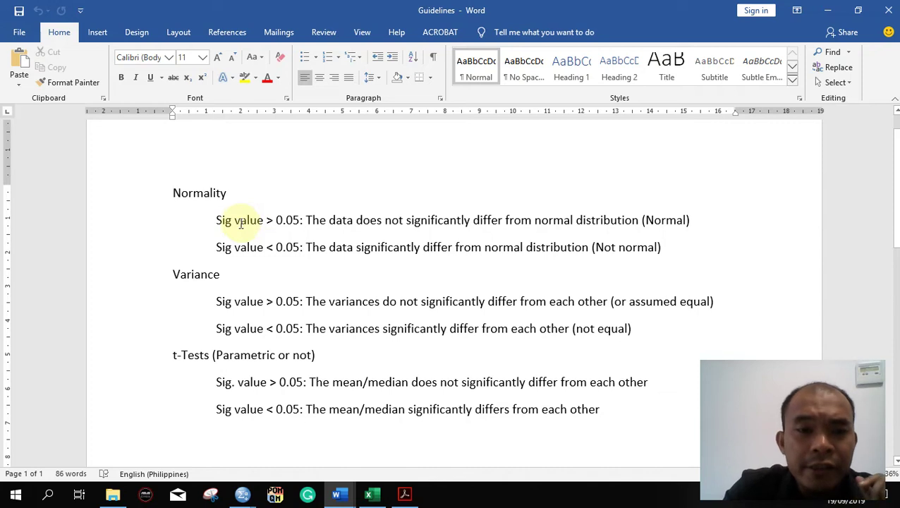
left_click_drag(283, 222, 302, 223)
left_click(316, 223)
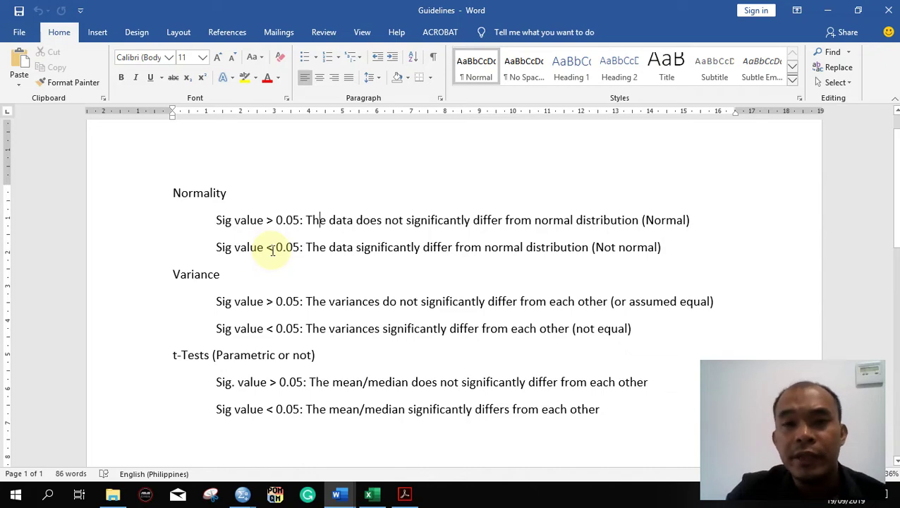
mouse_move(243, 494)
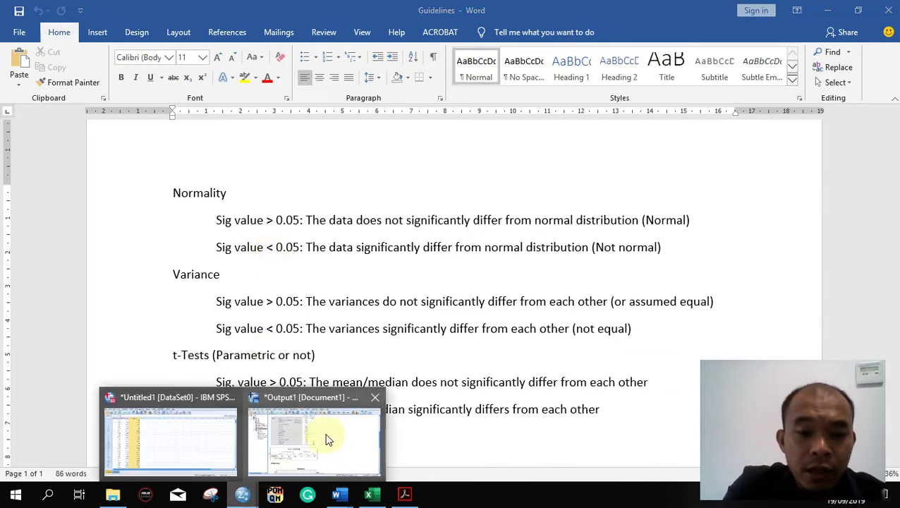
Go back to the SPSS Output1 viewer with the Tests of Normality table
left_click(326, 438)
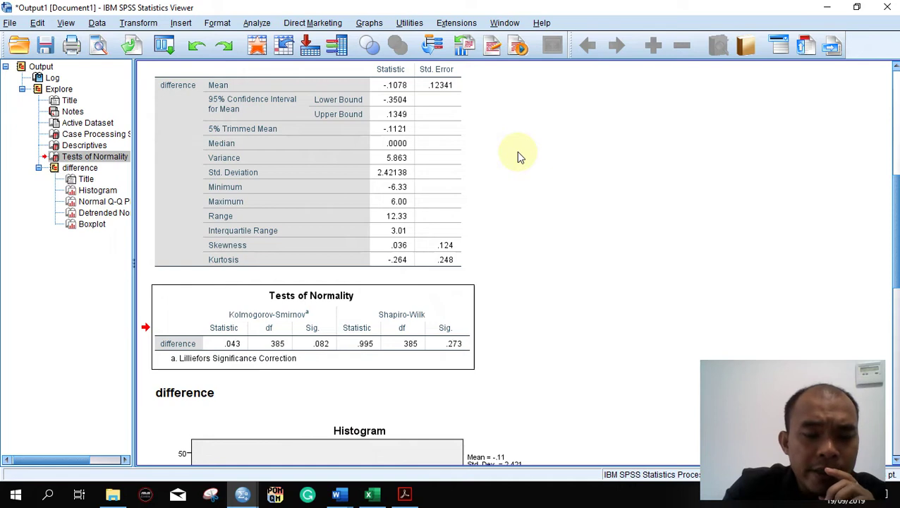